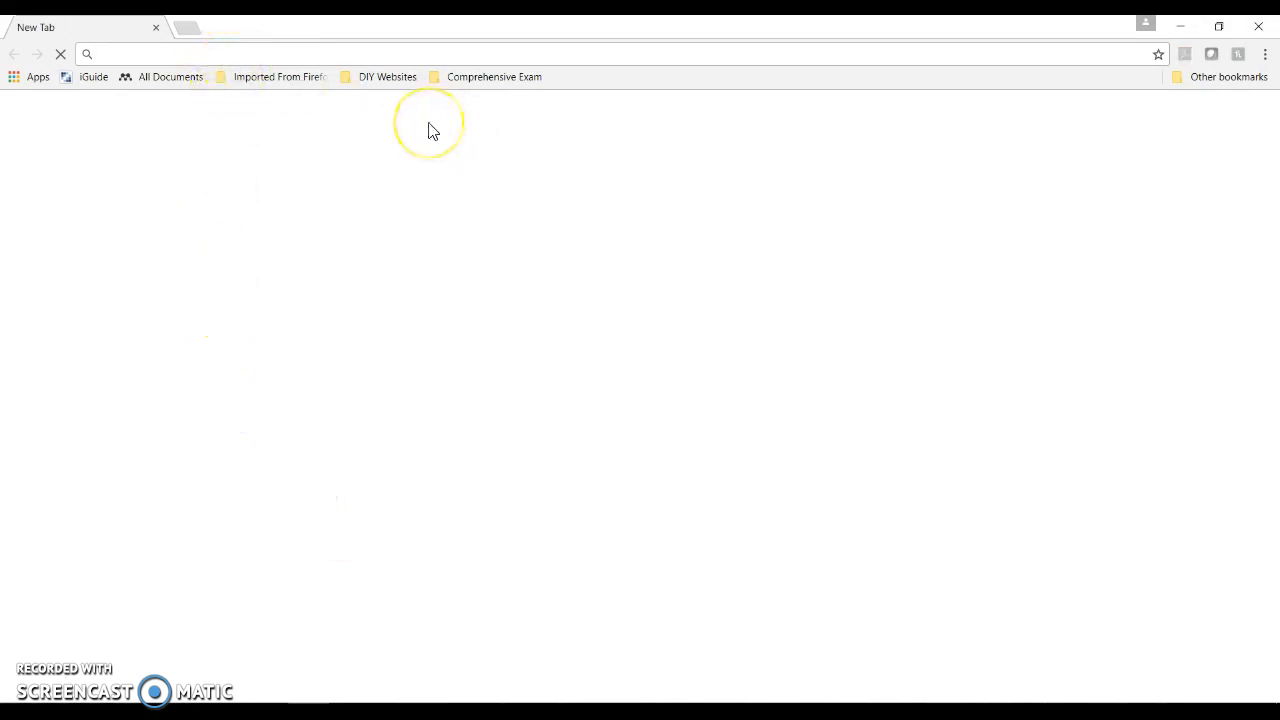
text(www.millsapis)
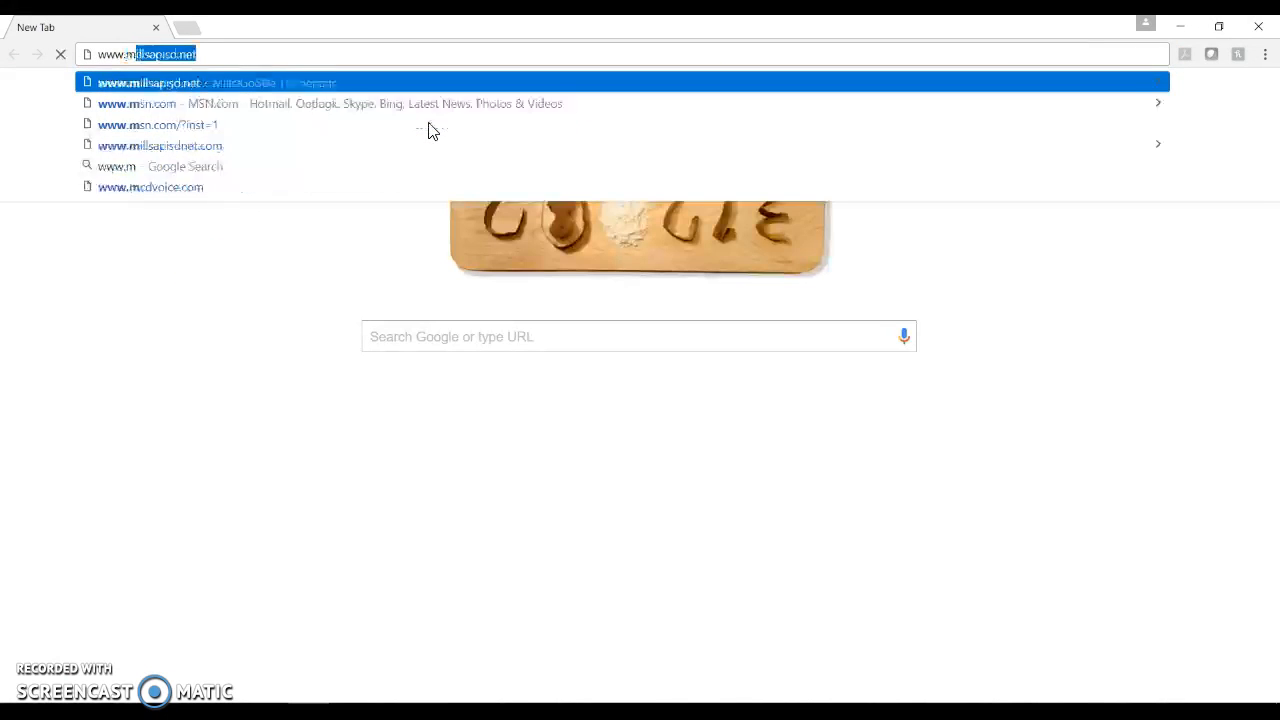
text(d.net)
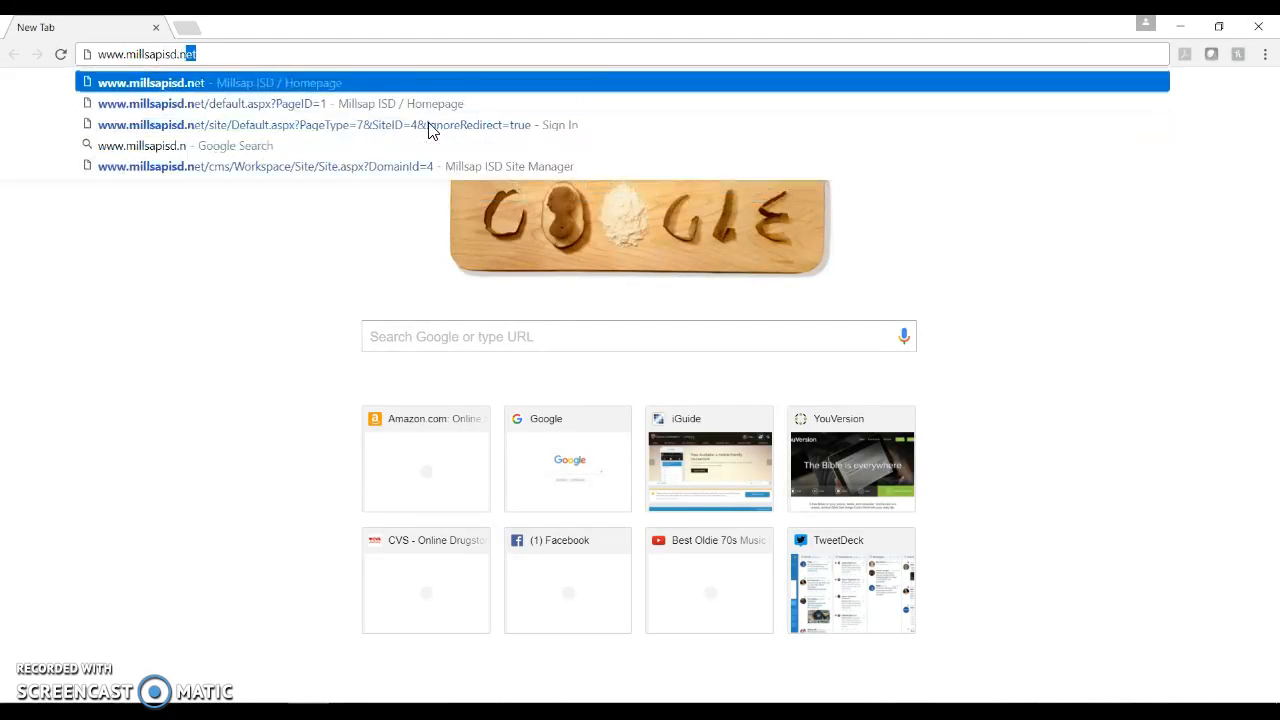
key(Return)
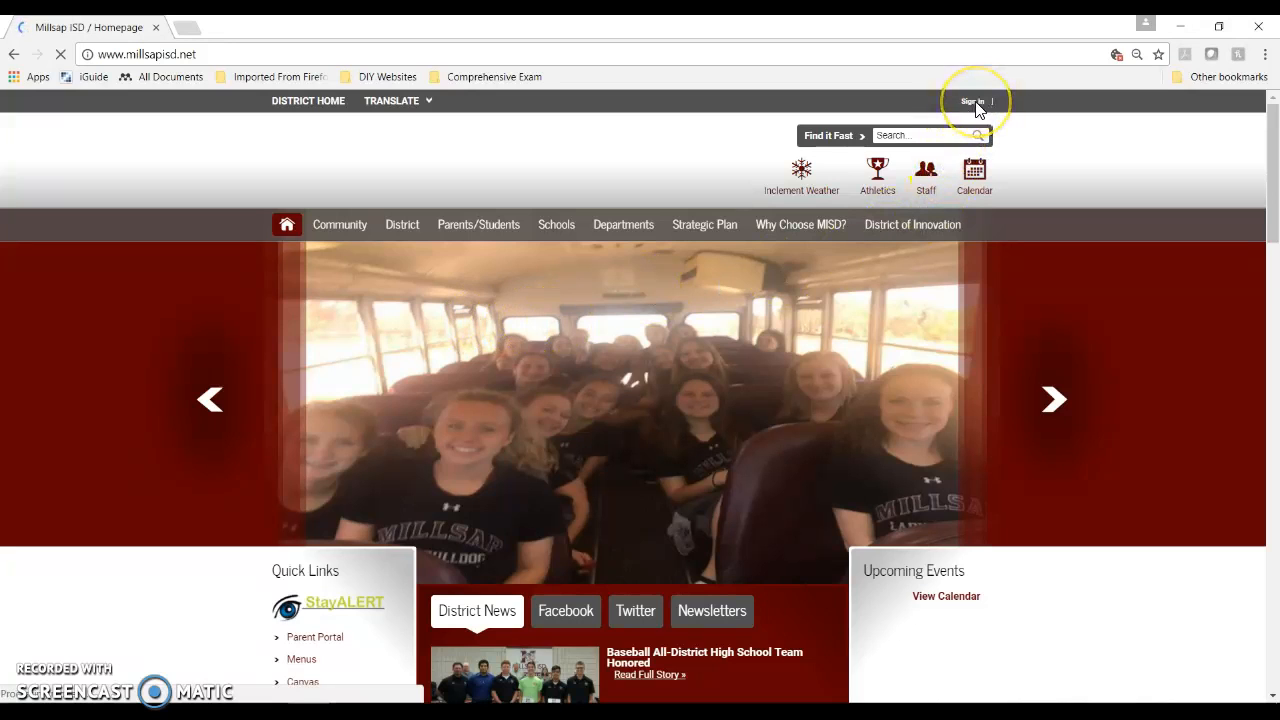
Step: Sign in to the district site with the account's user name and password
click(973, 101)
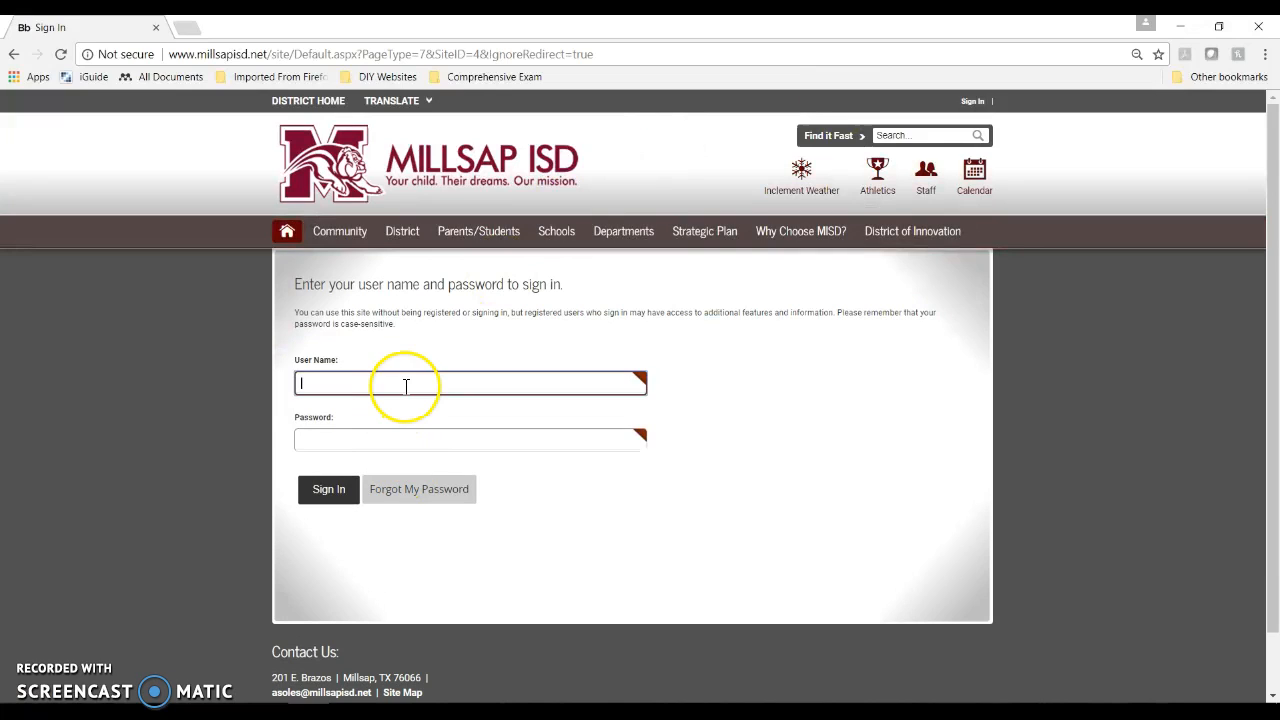
click(406, 385)
key(Tab)
text(•••••••)
key(Return)
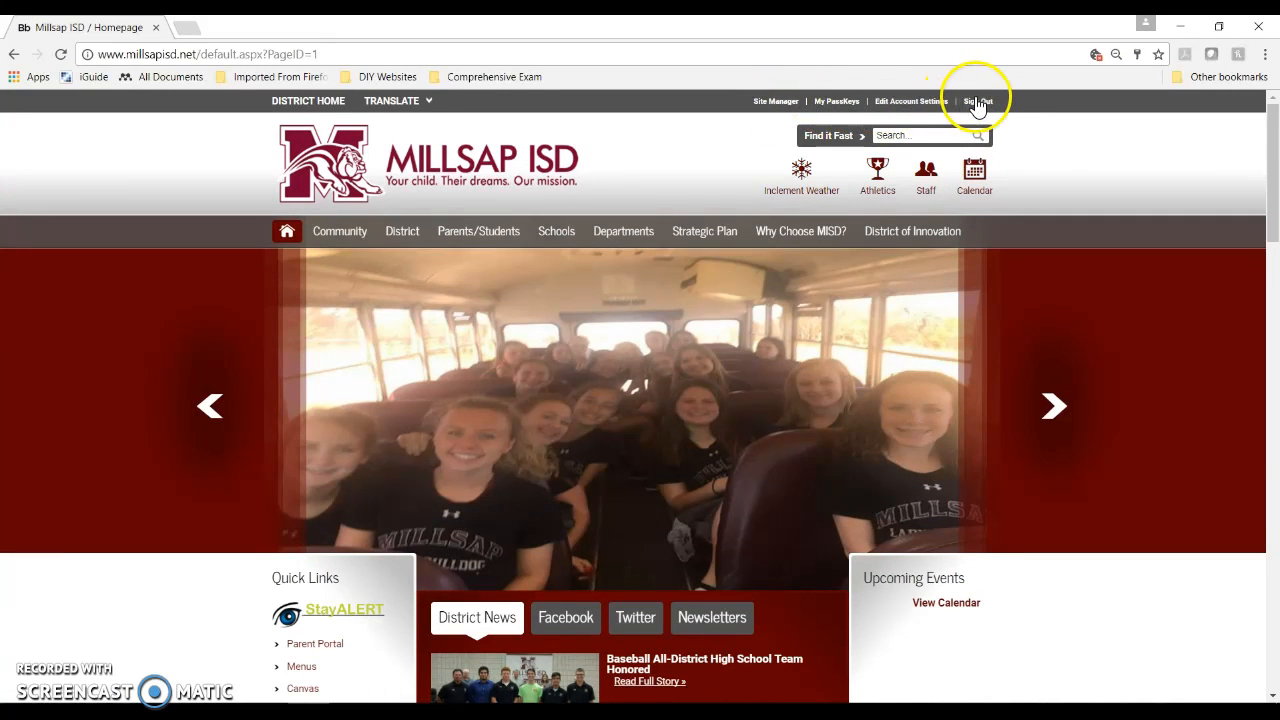
Step: Go to Site Manager's Athletics channel and open the Cross Country section
click(776, 101)
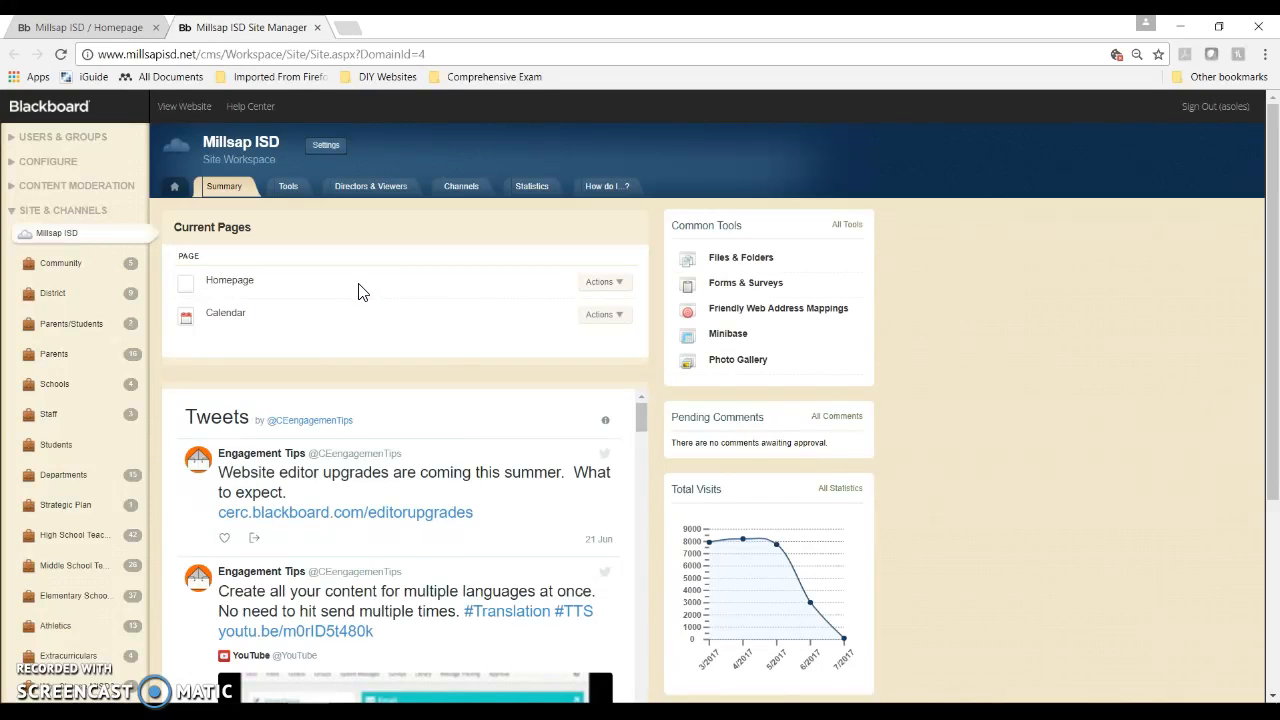
scroll(371, 330, down, 3)
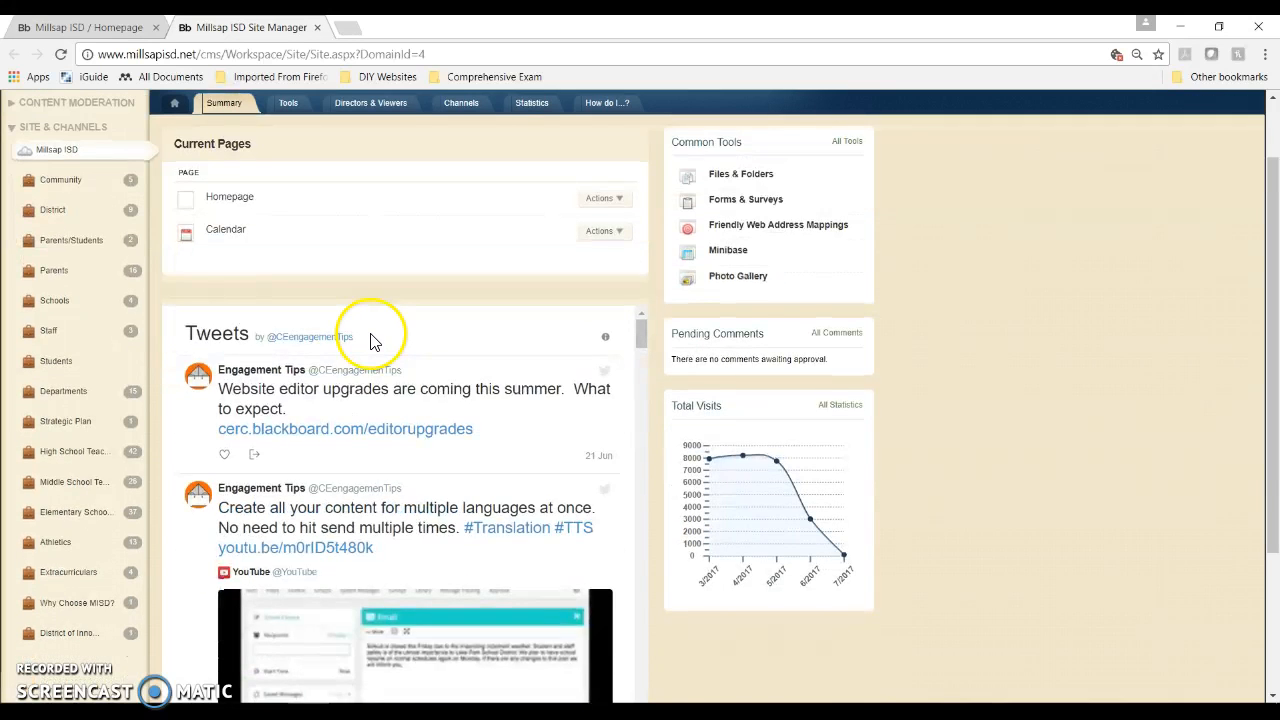
click(90, 538)
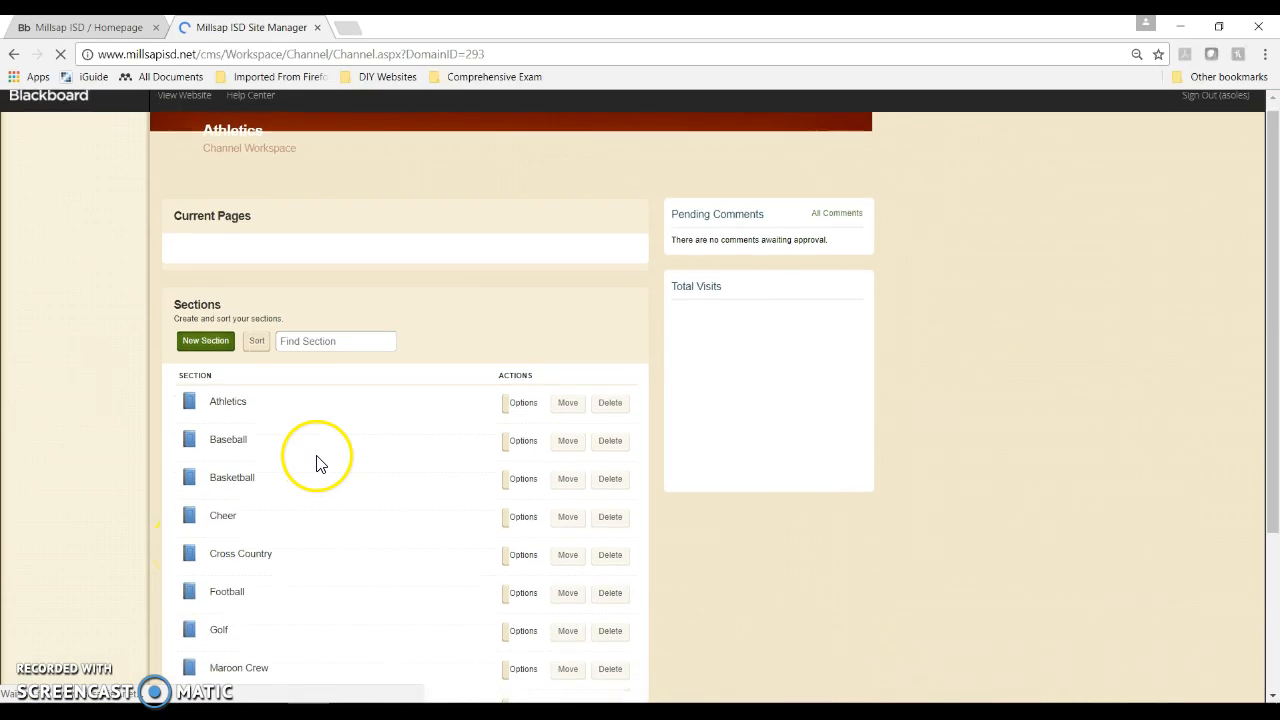
scroll(314, 457, down, 3)
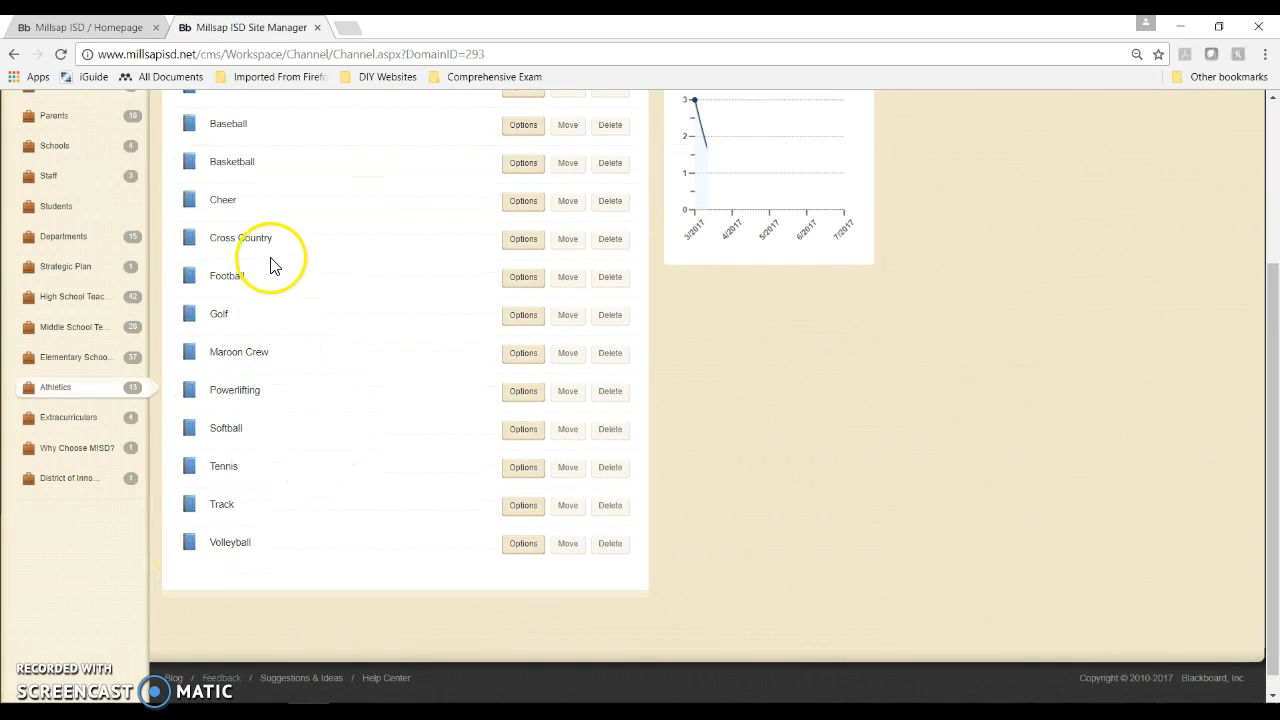
click(249, 247)
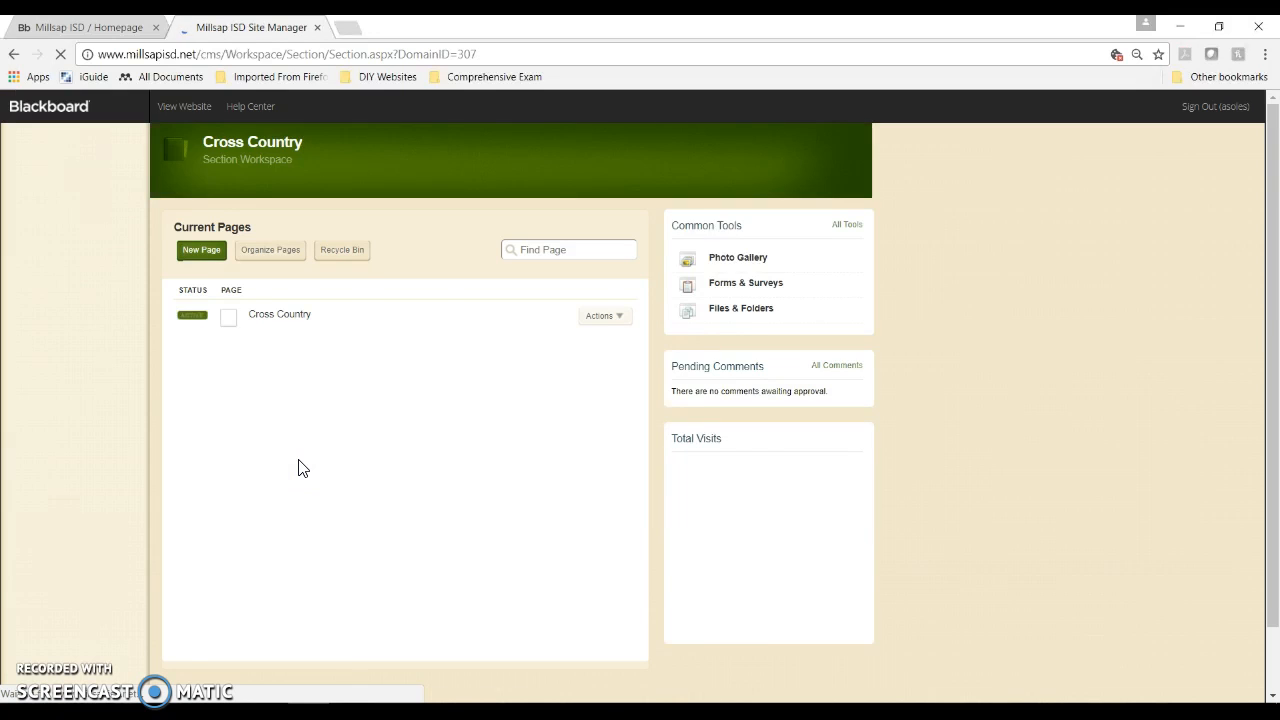
Step: Open the Cross Country page and select its Cross Country Home Page app
click(271, 456)
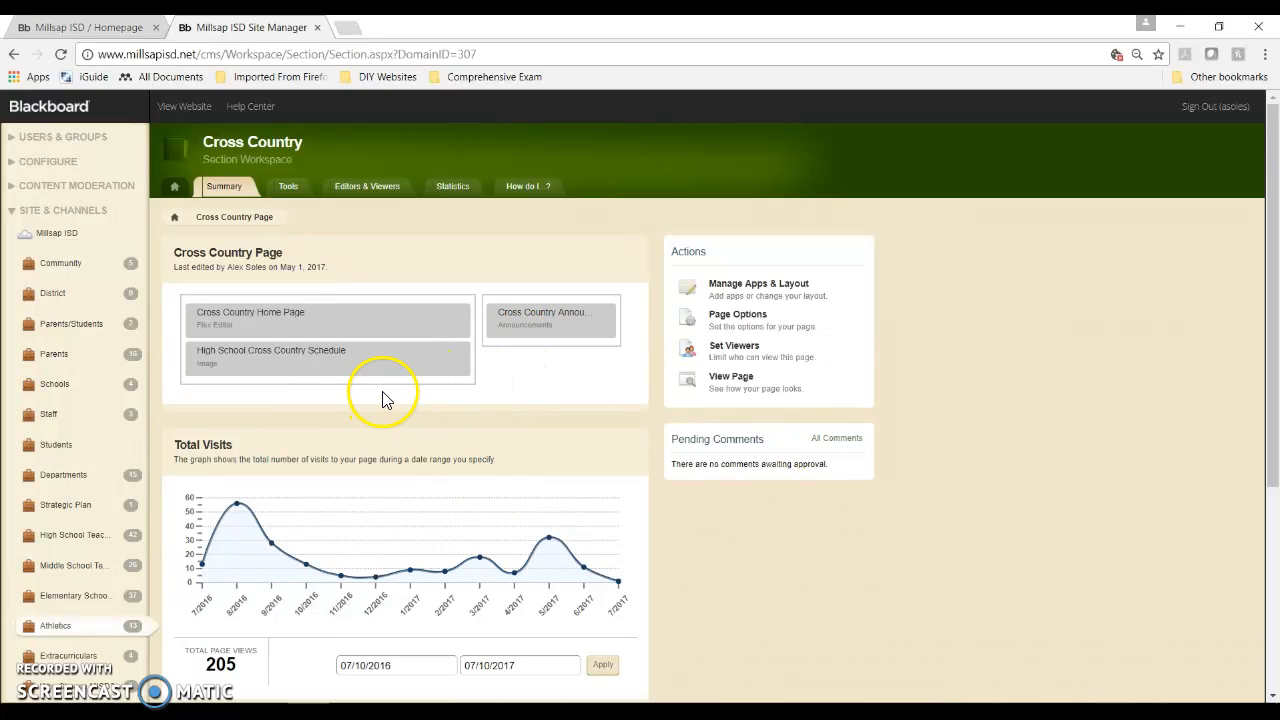
click(270, 327)
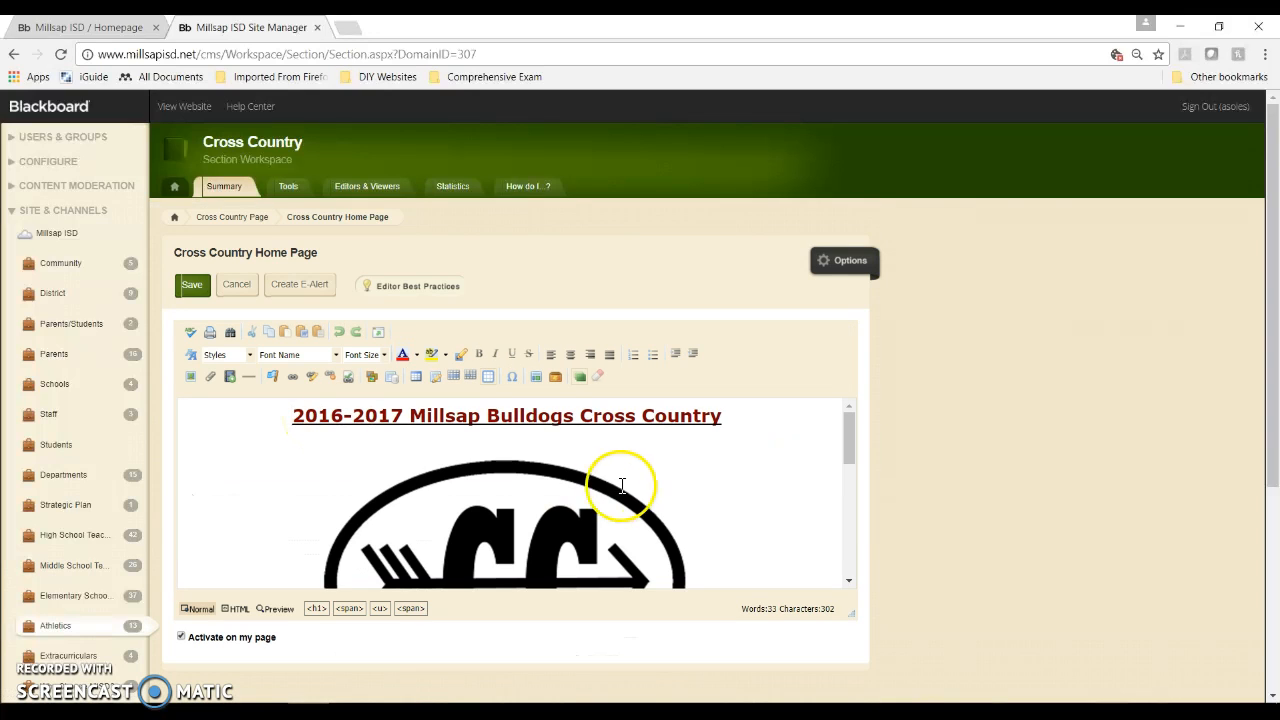
Step: Open the Home Page app in the Flex Editor and enlarge the editing area
scroll(735, 477, down, 3)
scroll(735, 477, down, 5)
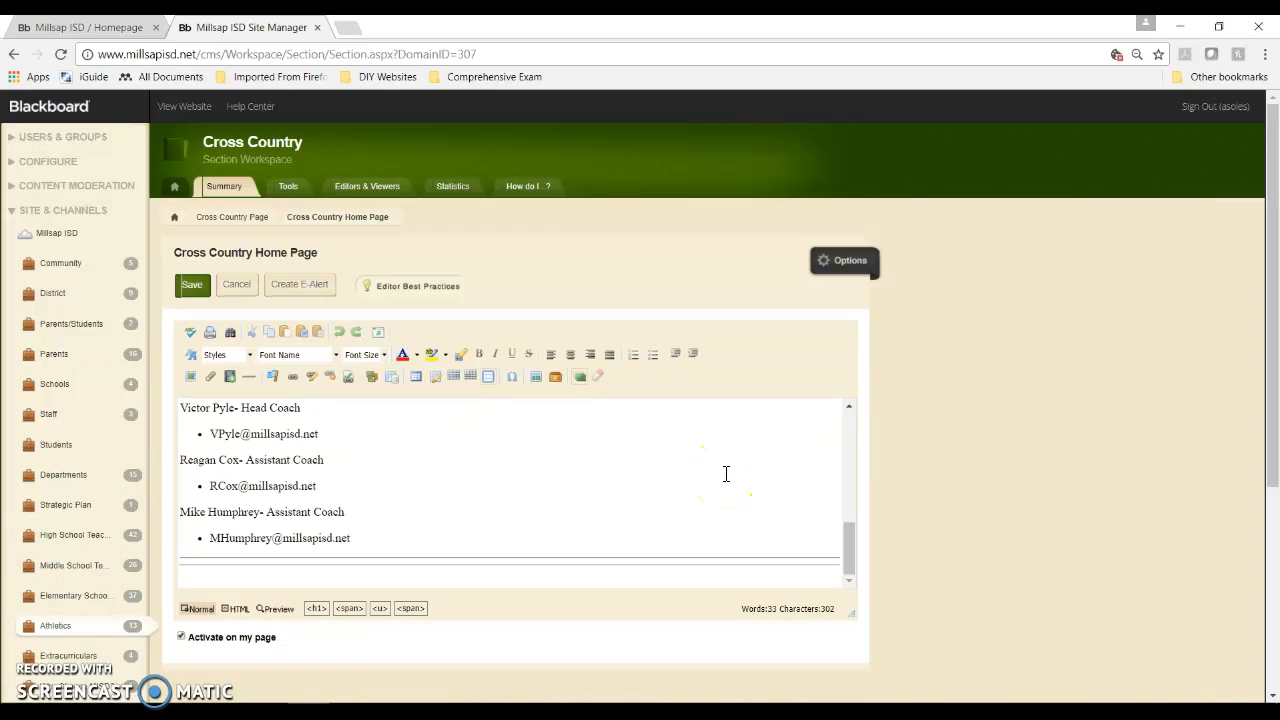
click(631, 517)
scroll(603, 506, up, 3)
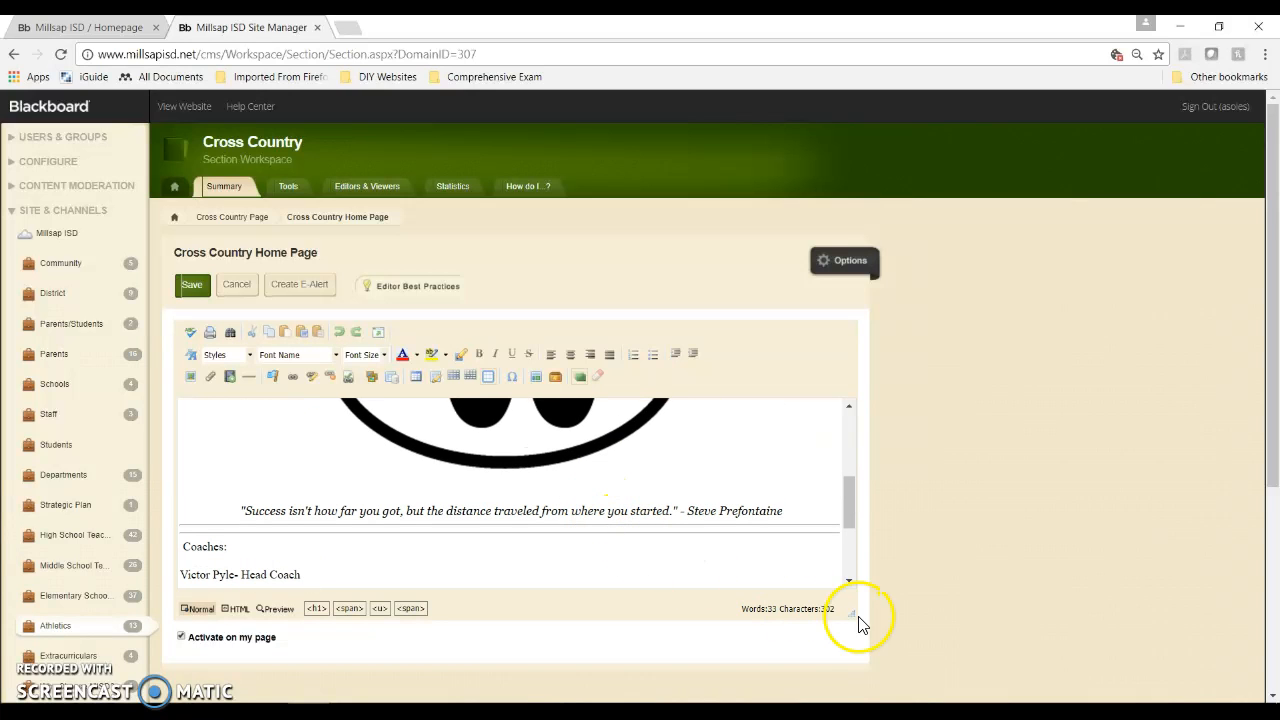
drag(850, 611, 866, 226)
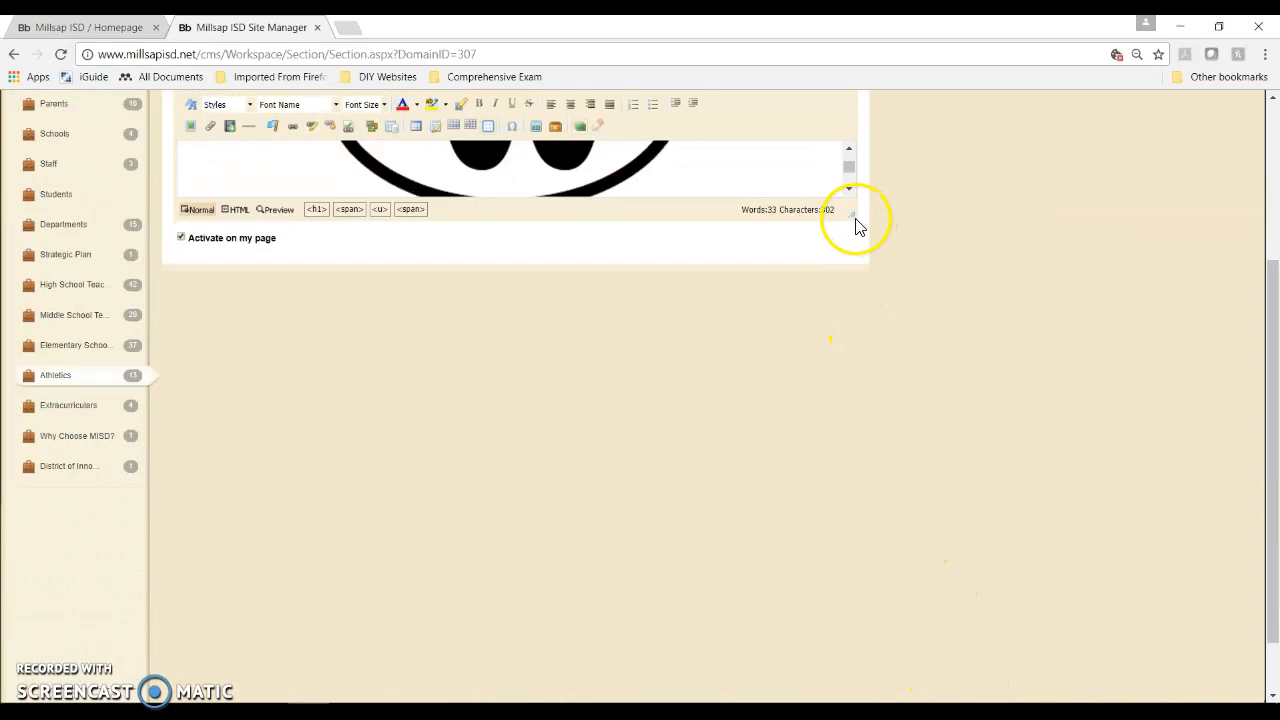
drag(850, 213, 931, 660)
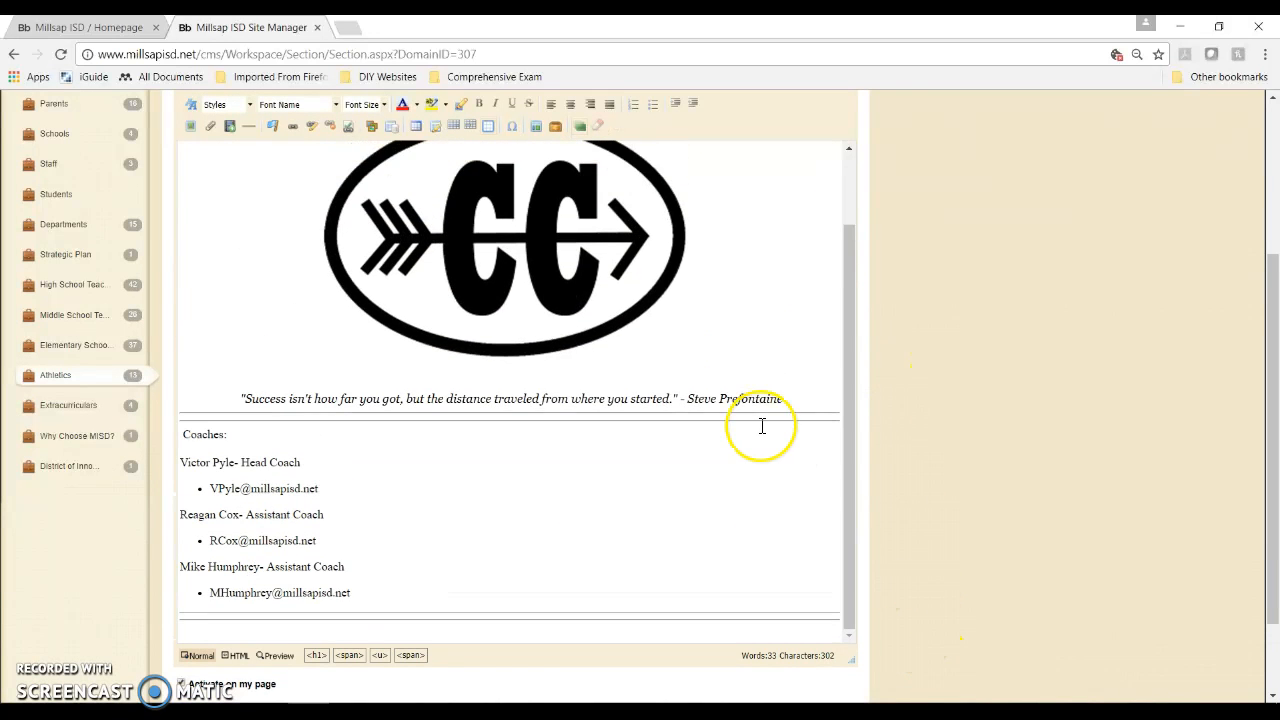
Step: Try blank lines above the title, undo them, and place the cursor in the quote
scroll(762, 426, up, 5)
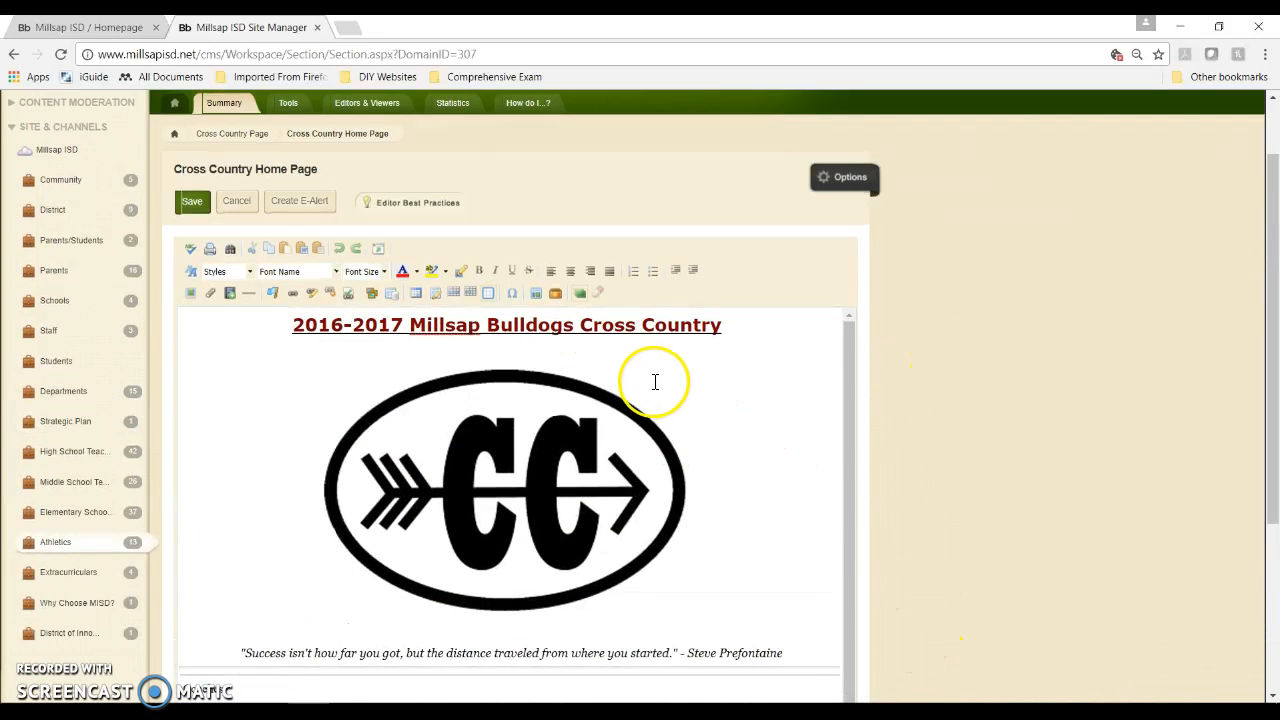
scroll(417, 436, up, 1)
scroll(418, 436, down, 1)
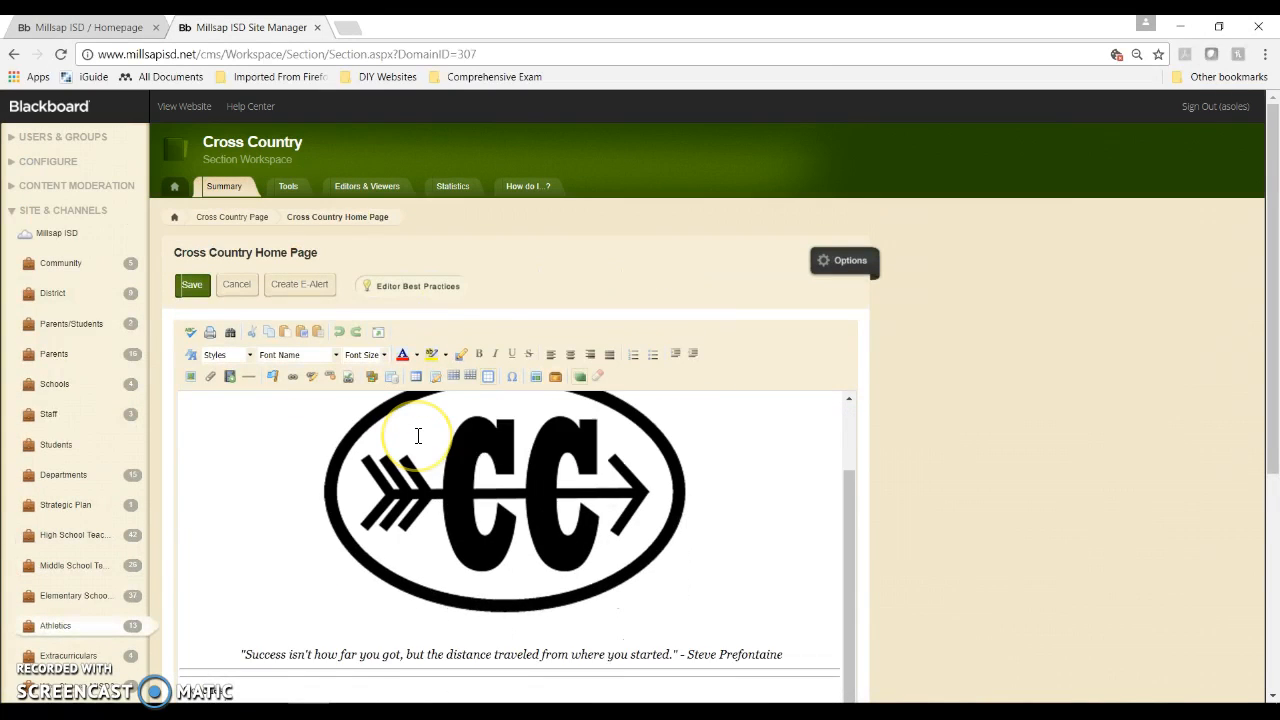
scroll(418, 436, up, 1)
click(263, 402)
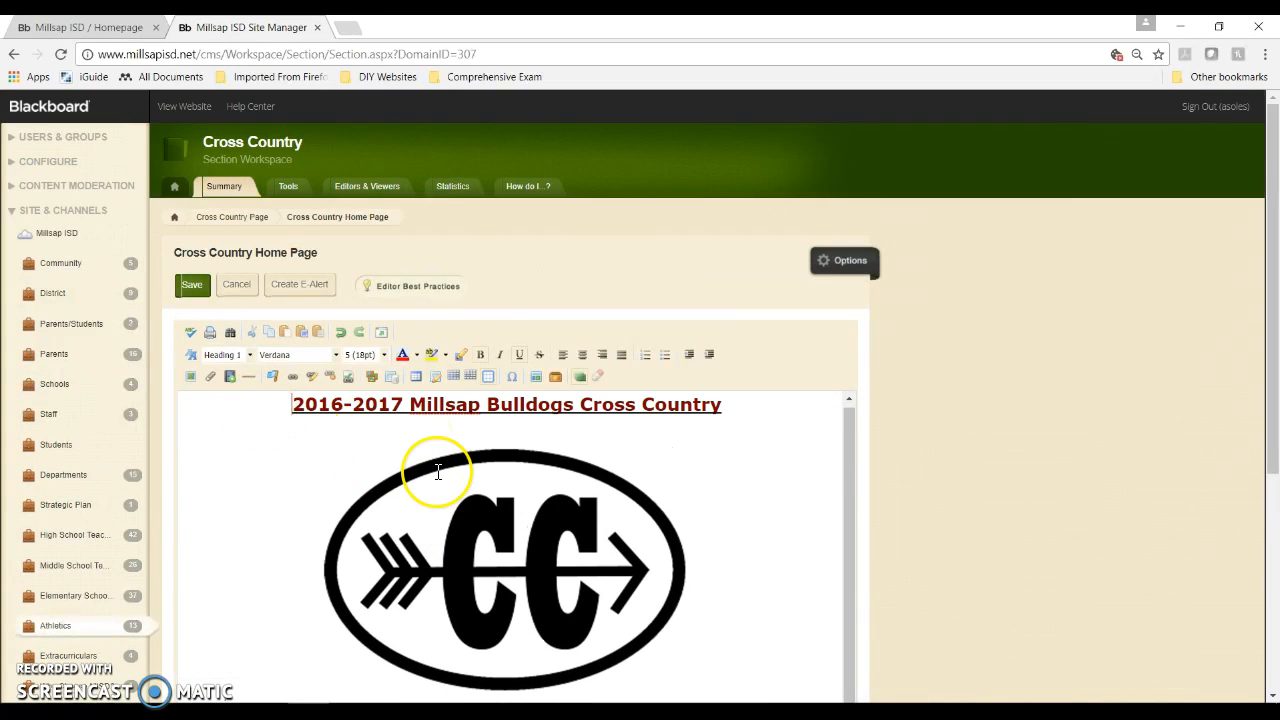
key(Return)
key(Return)
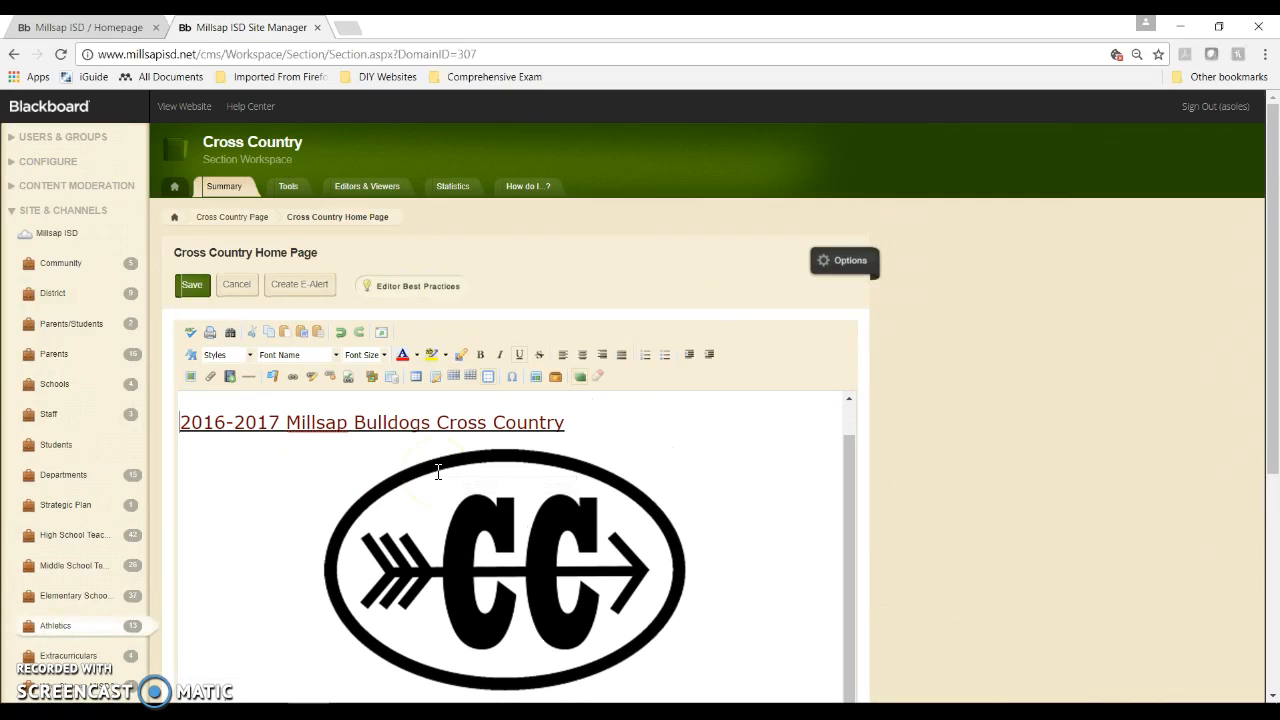
key(ctrl+z)
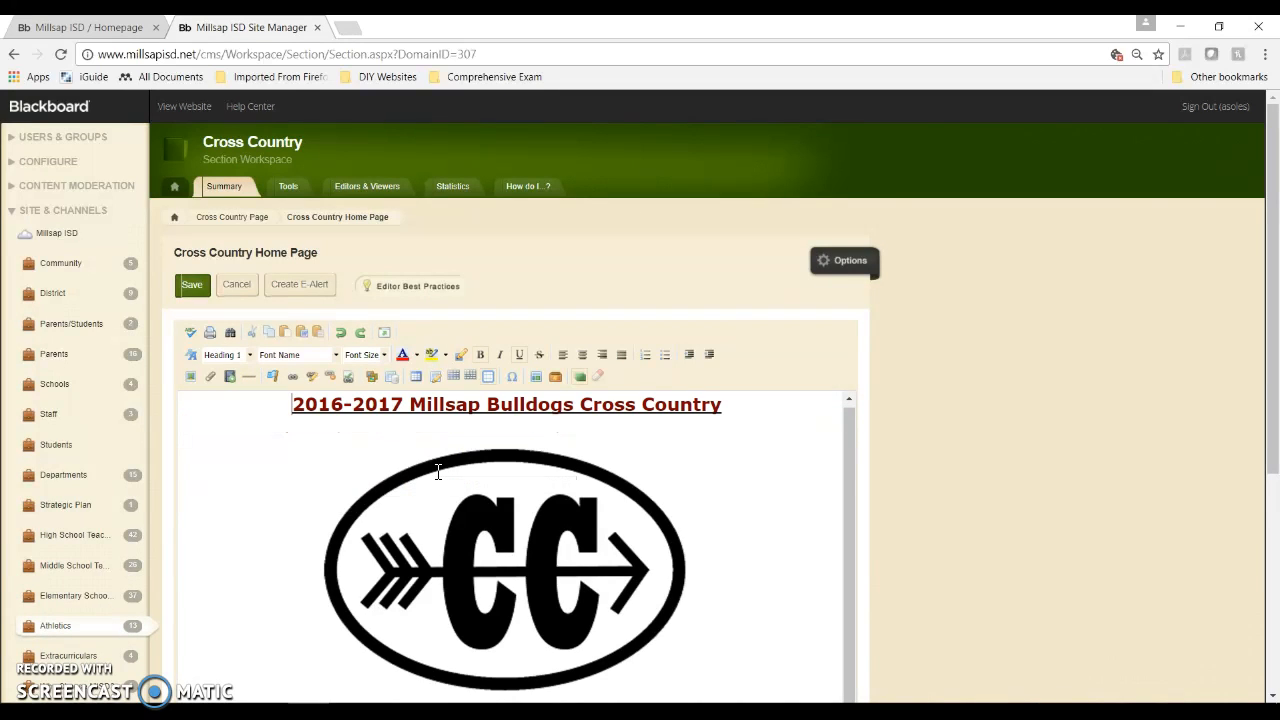
click(528, 522)
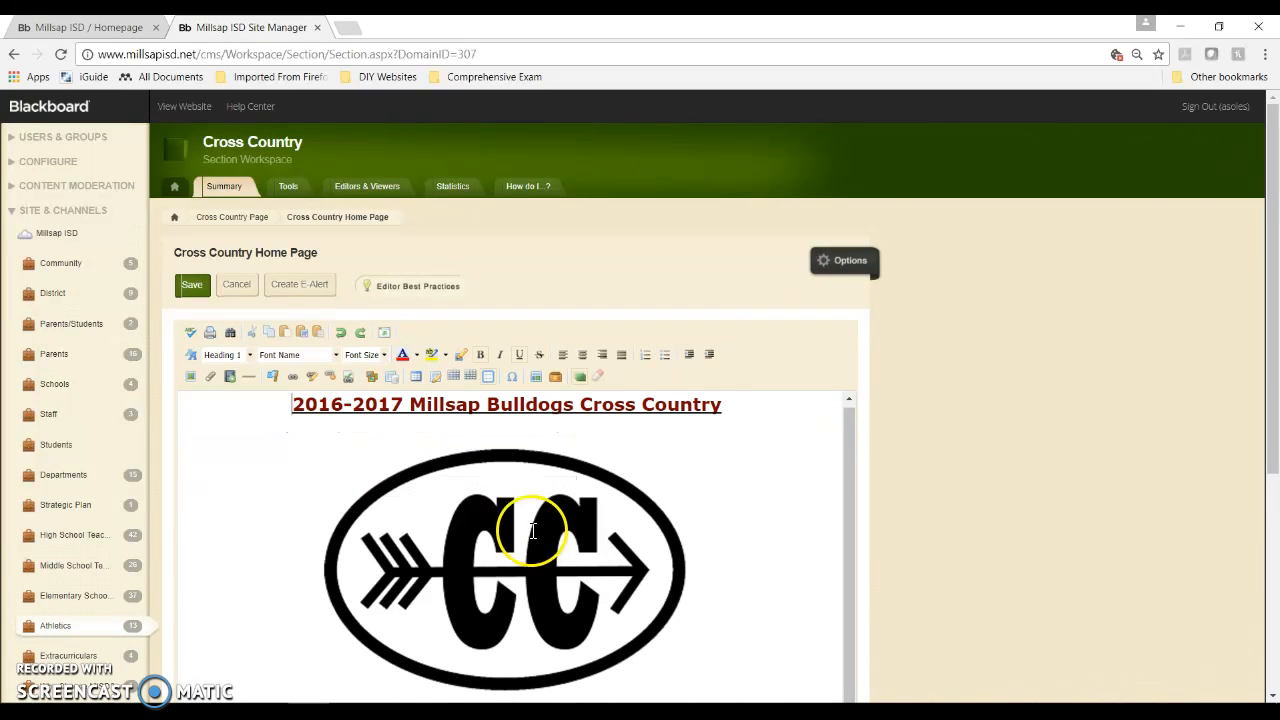
scroll(528, 522, down, 5)
click(650, 474)
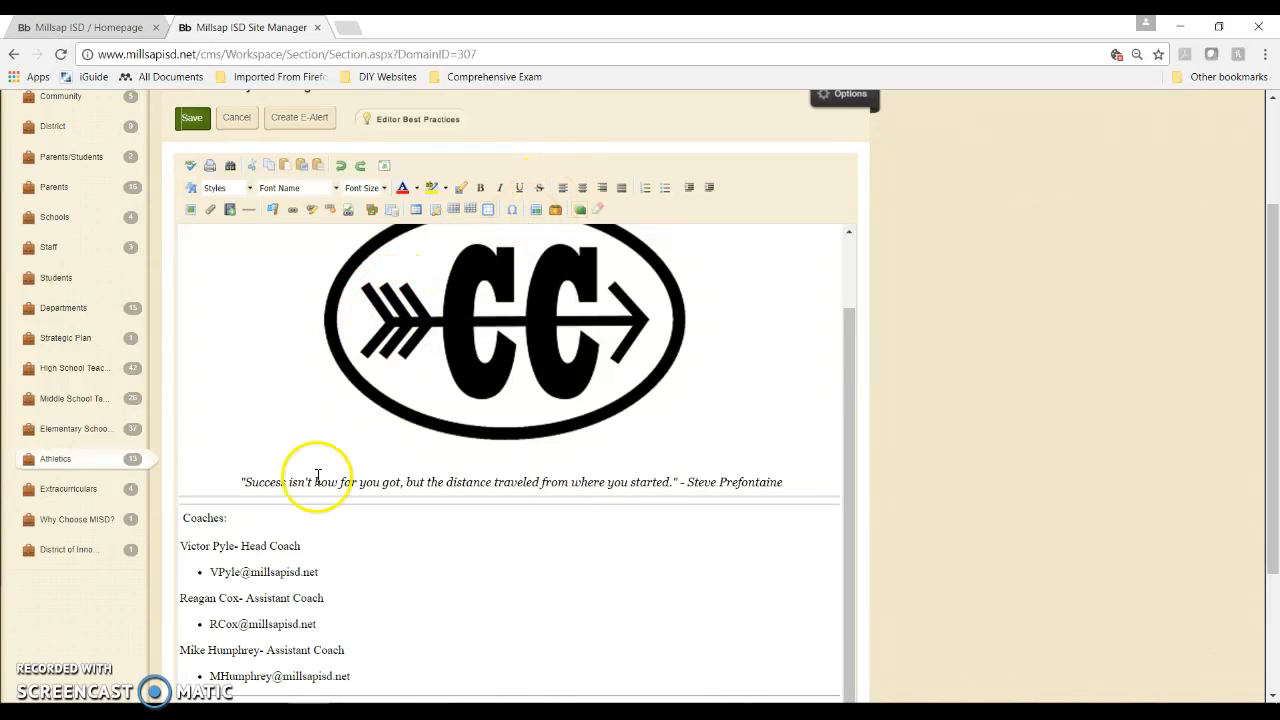
click(188, 462)
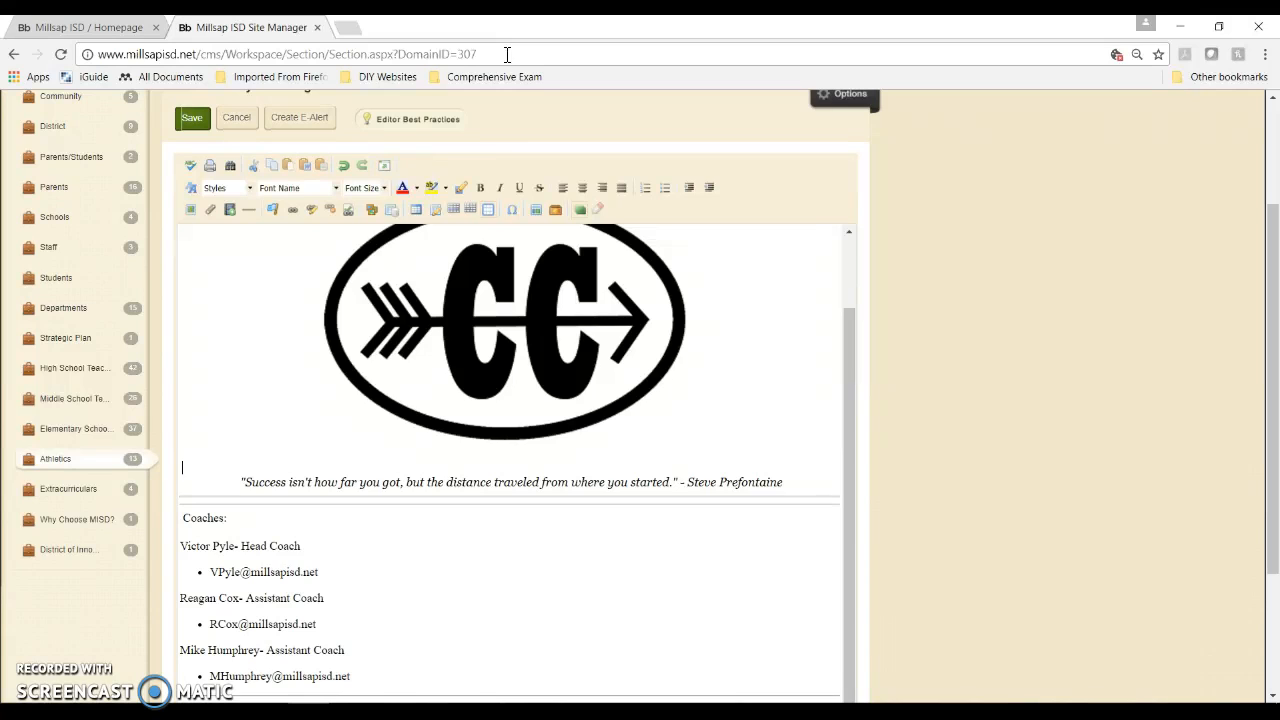
Step: Place the cursor above the quote and start a Web Address link in Insert Link
click(182, 466)
click(290, 212)
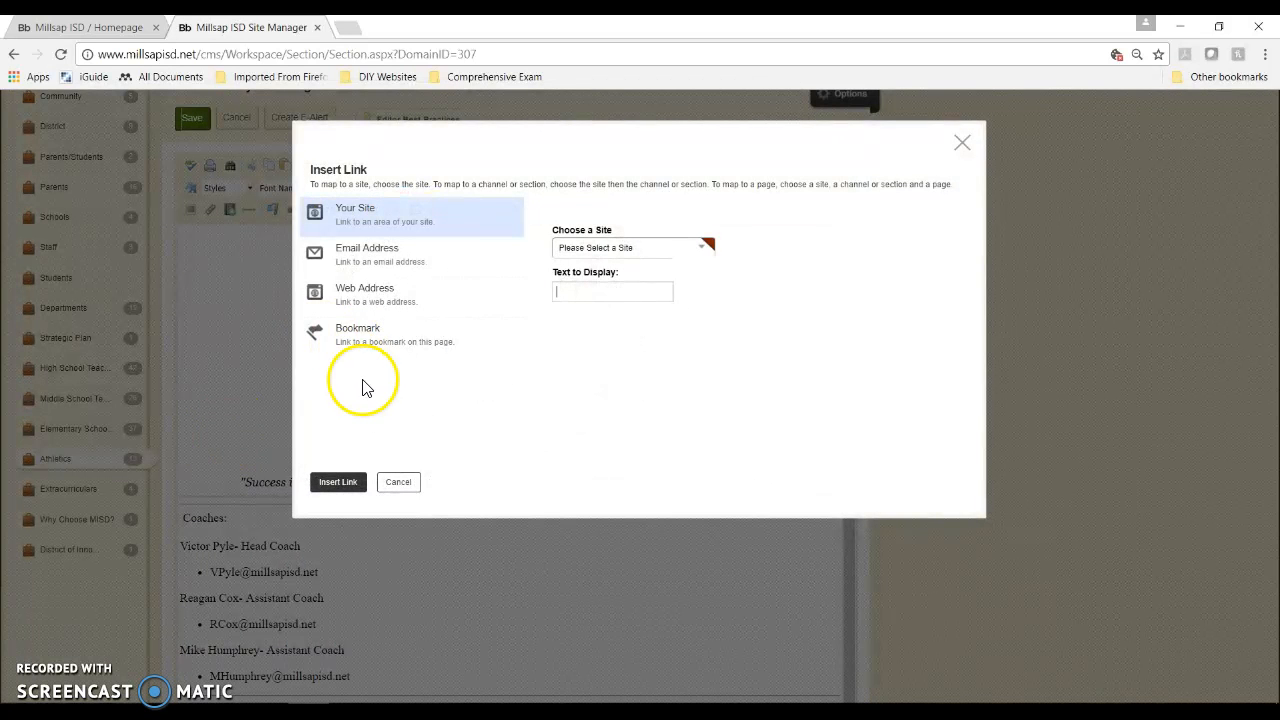
click(380, 294)
click(558, 246)
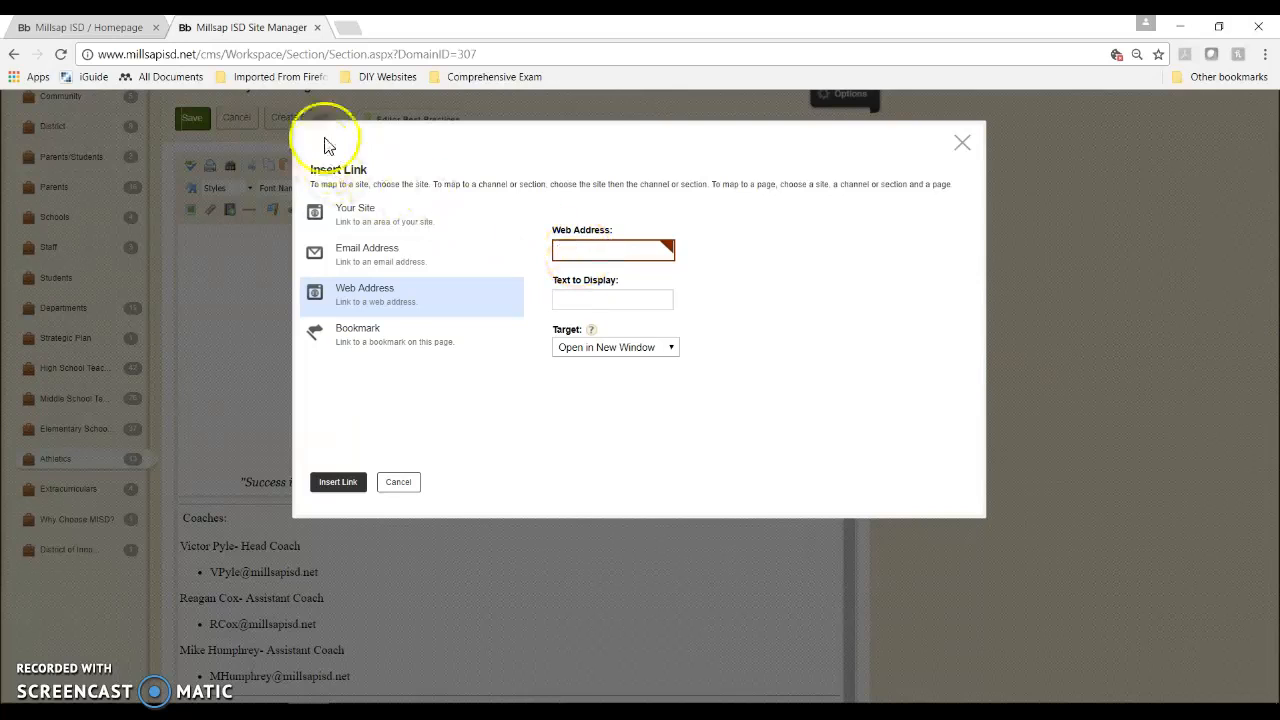
Step: Search Google in a new tab for 'Cross country running tips'
click(346, 30)
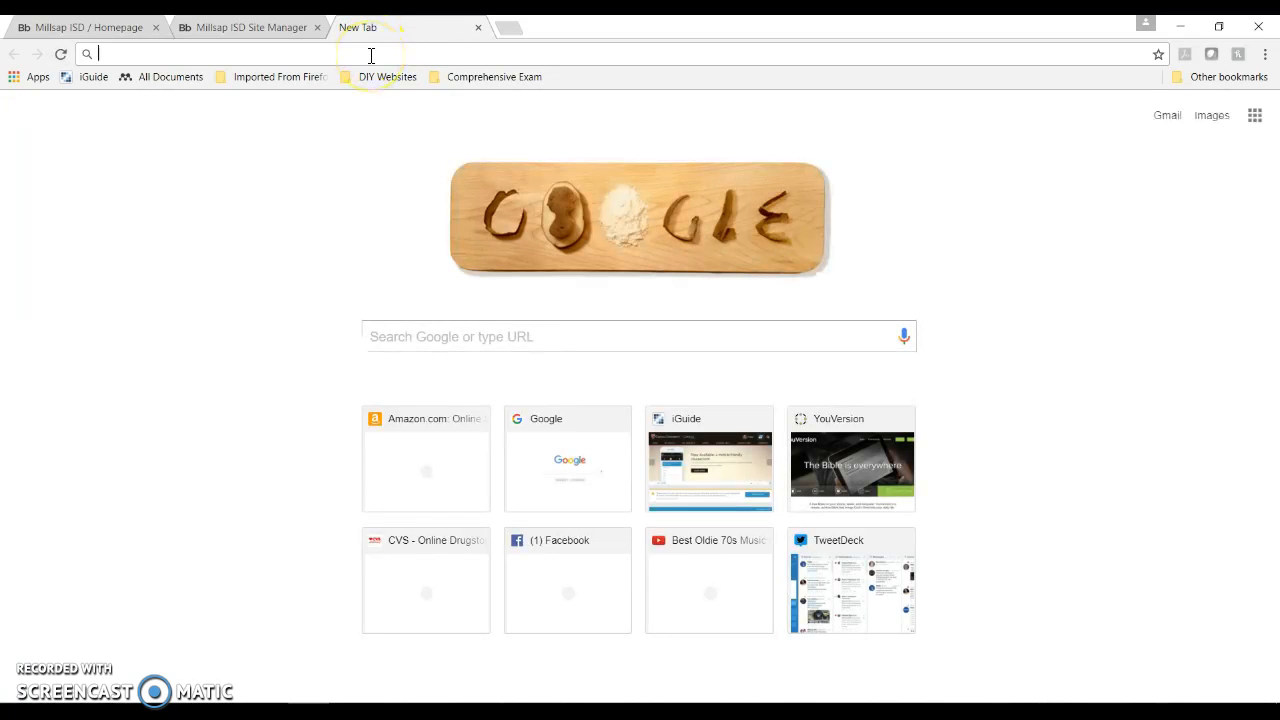
click(565, 338)
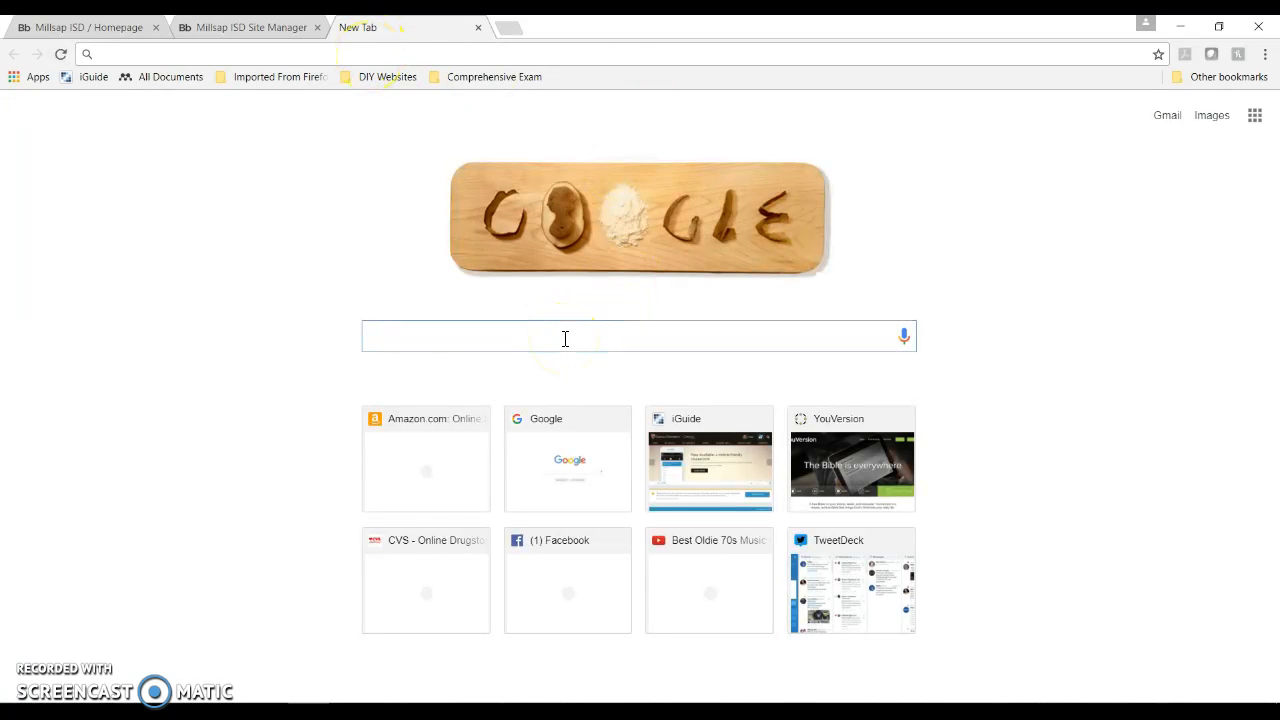
text(Runn)
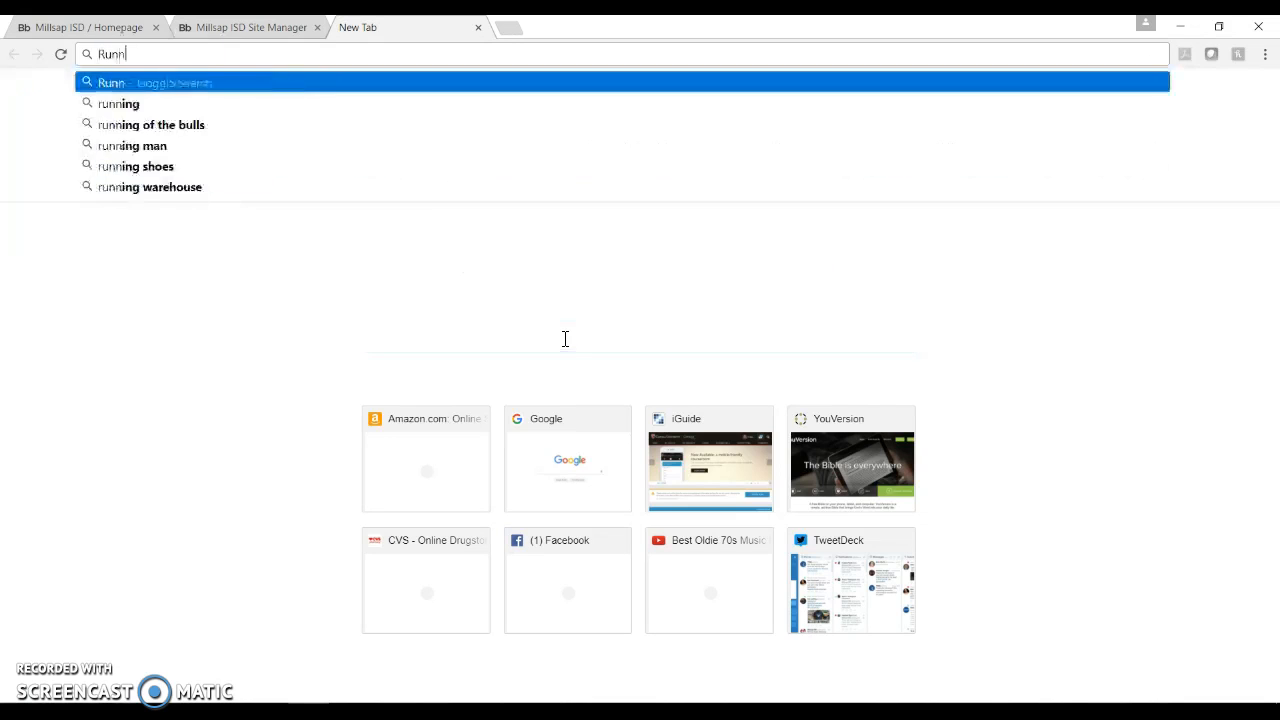
key(BackSpace)
key(BackSpace)
key(BackSpace)
key(BackSpace)
text(Cro)
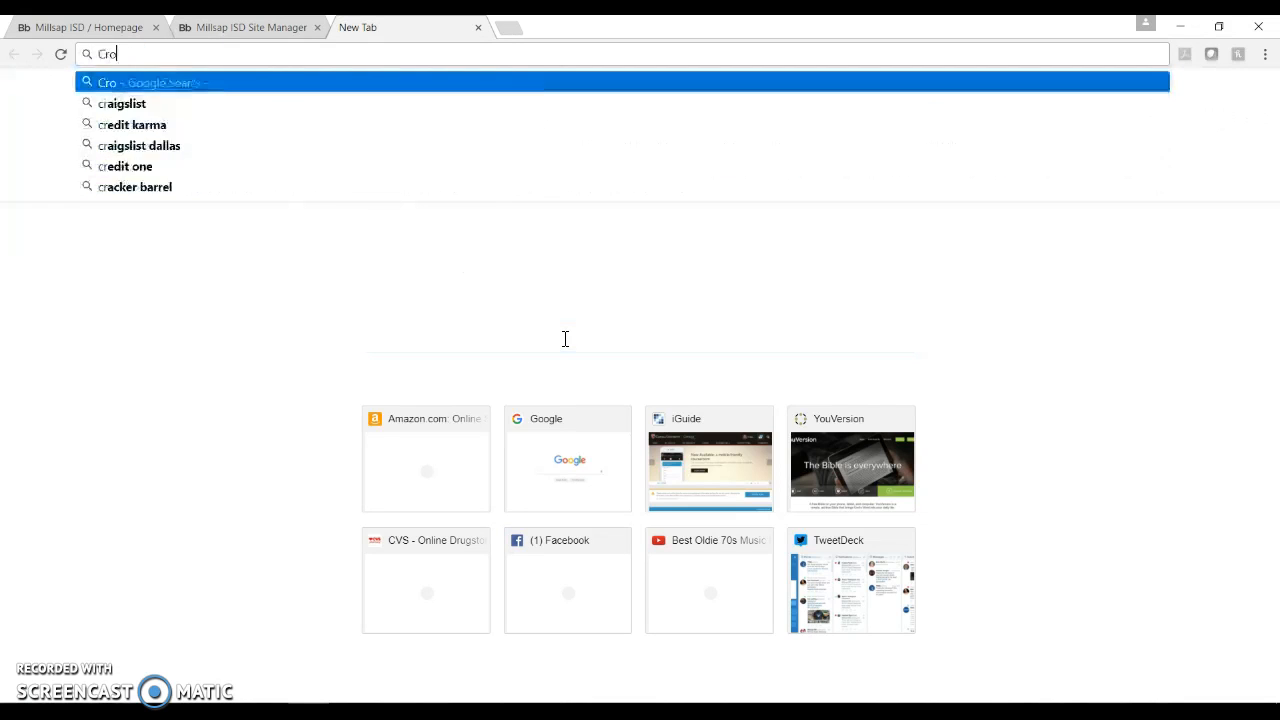
text(ss countr)
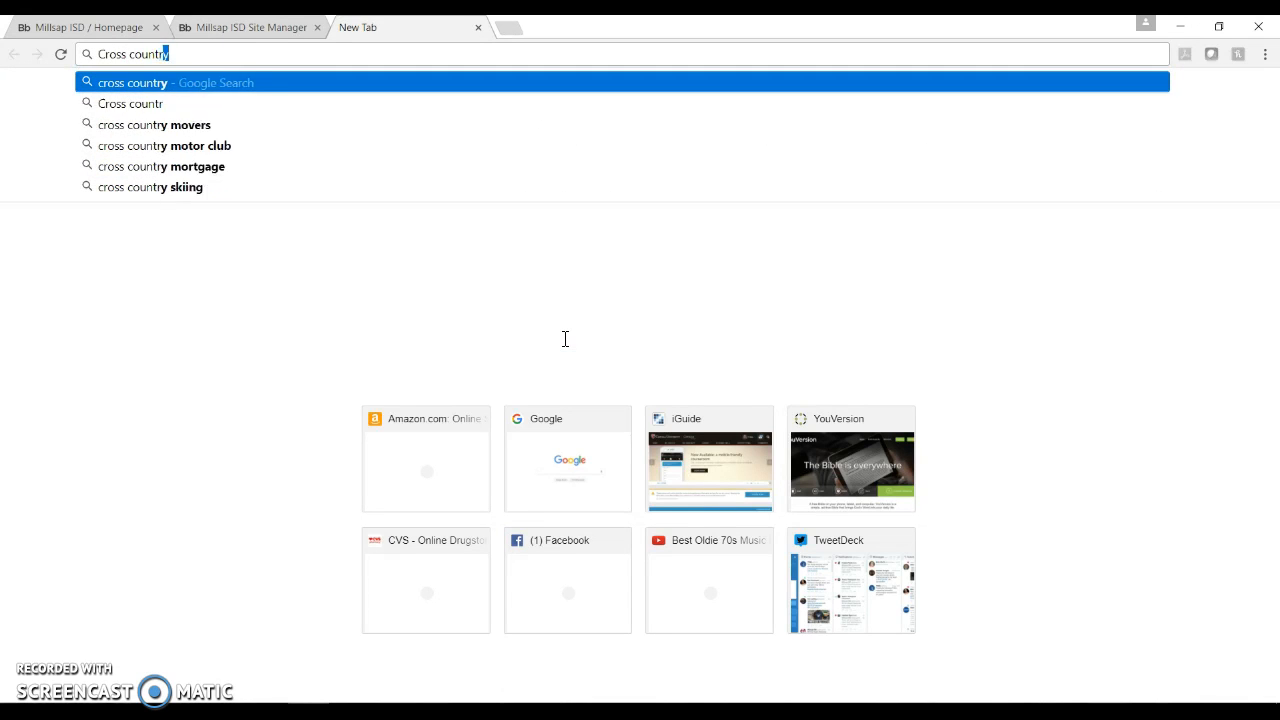
text(y running tips)
key(Return)
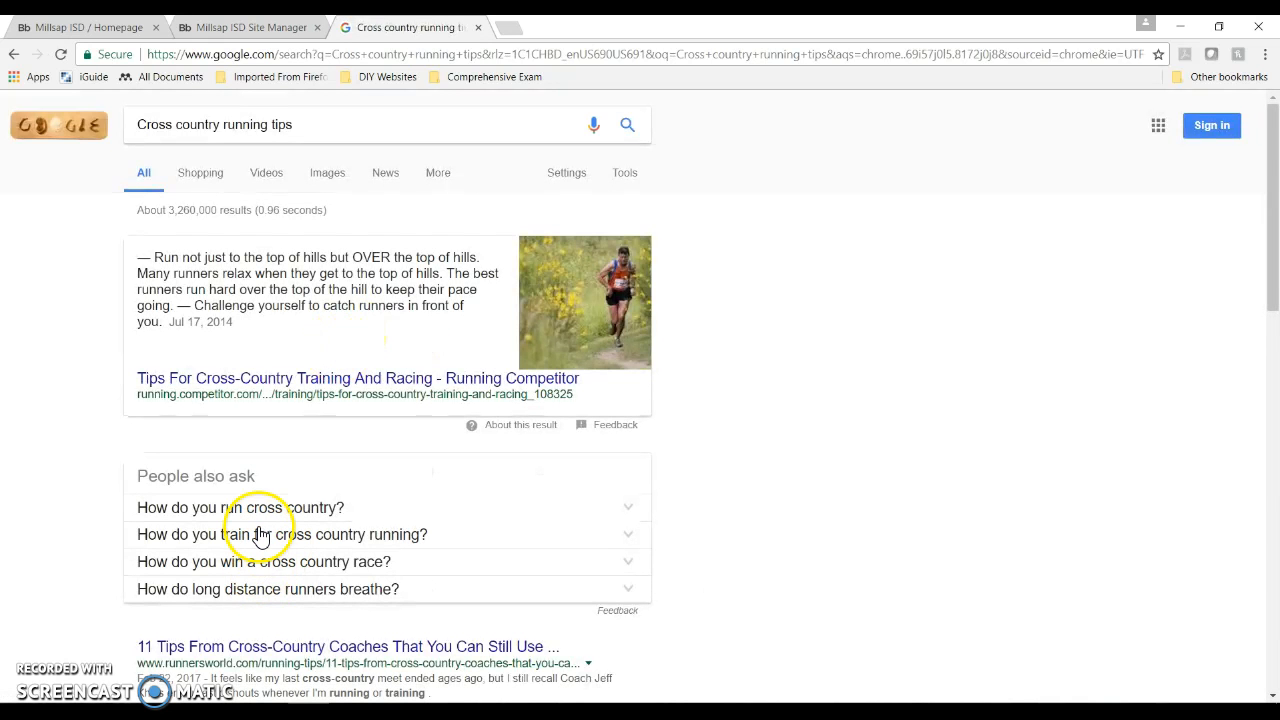
Step: Open the Runner's World '11 Tips From Cross-Country Coaches' article and copy its URL
scroll(260, 540, down, 2)
click(252, 492)
click(381, 650)
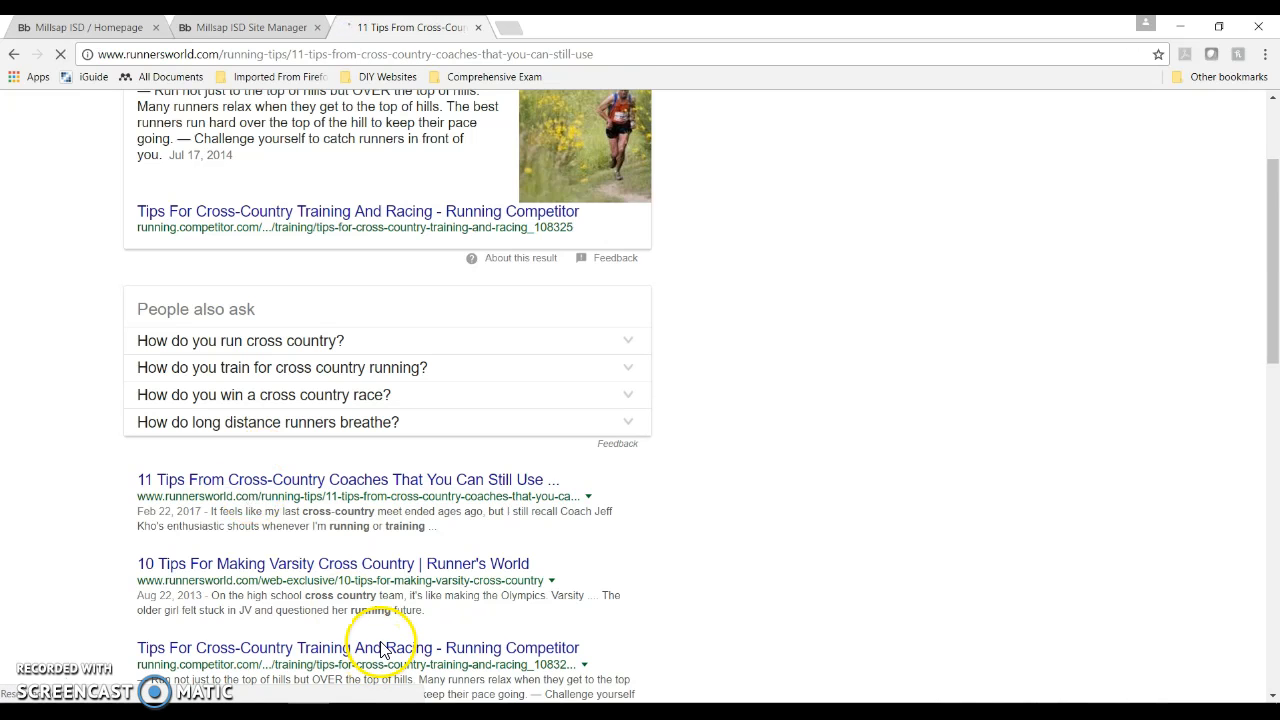
click(284, 60)
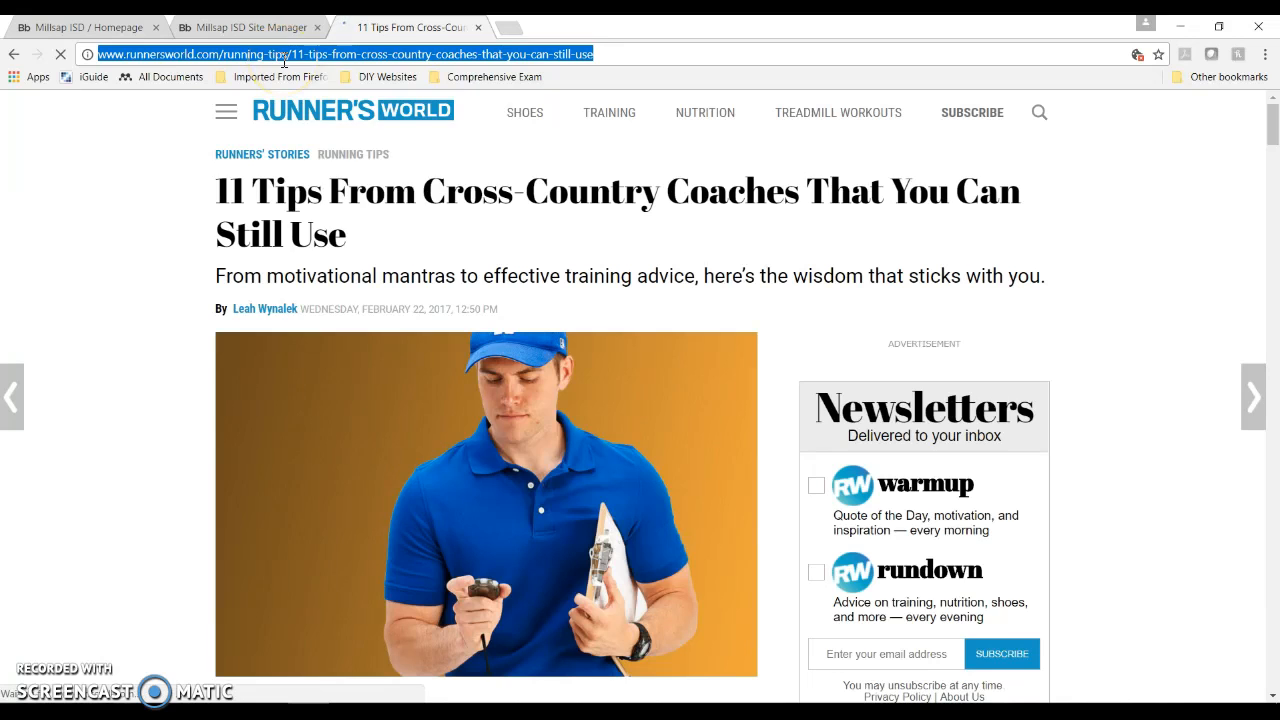
right_click(284, 60)
click(320, 124)
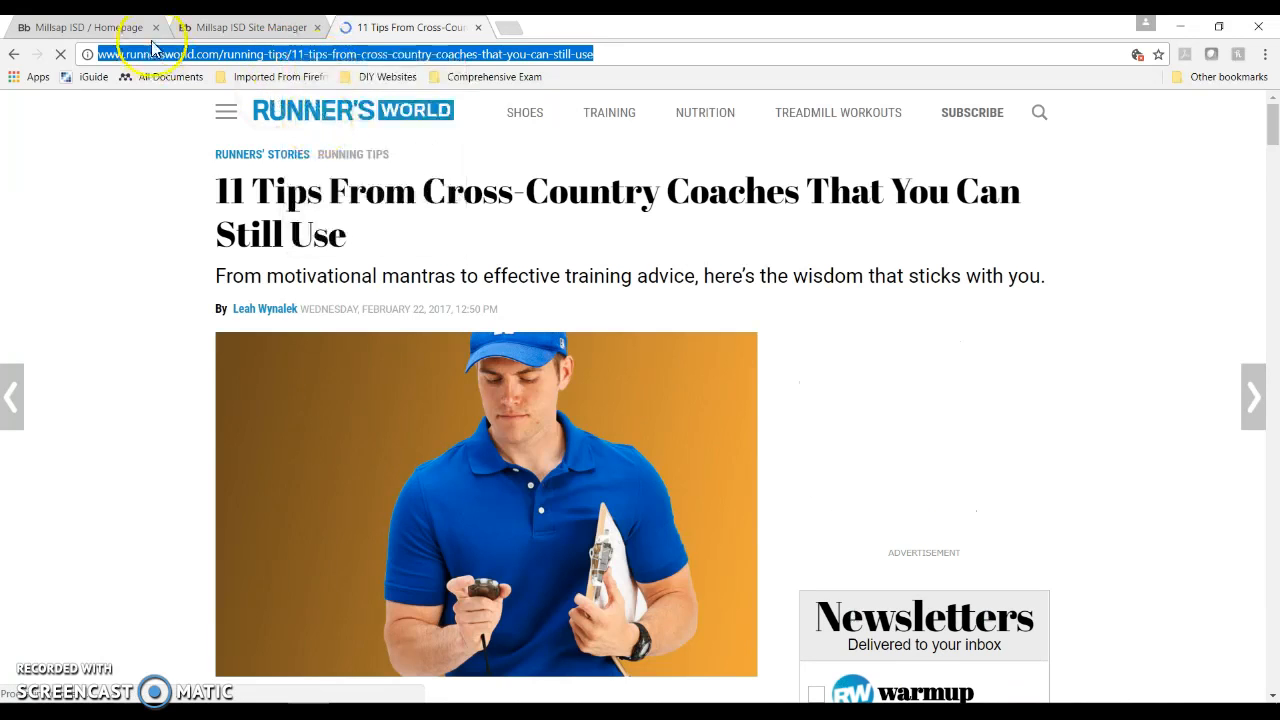
Step: Paste the article URL as the link, with display text 'Runner's World Tips', and insert it
click(240, 27)
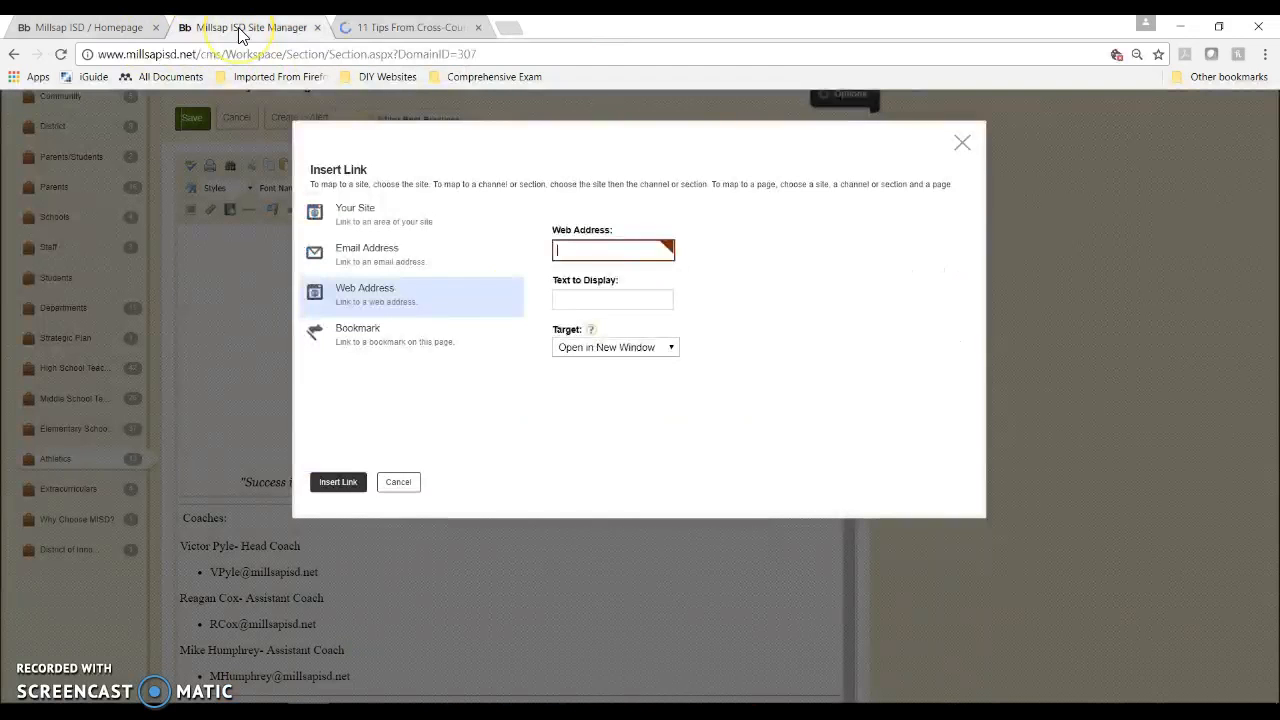
right_click(583, 253)
click(623, 354)
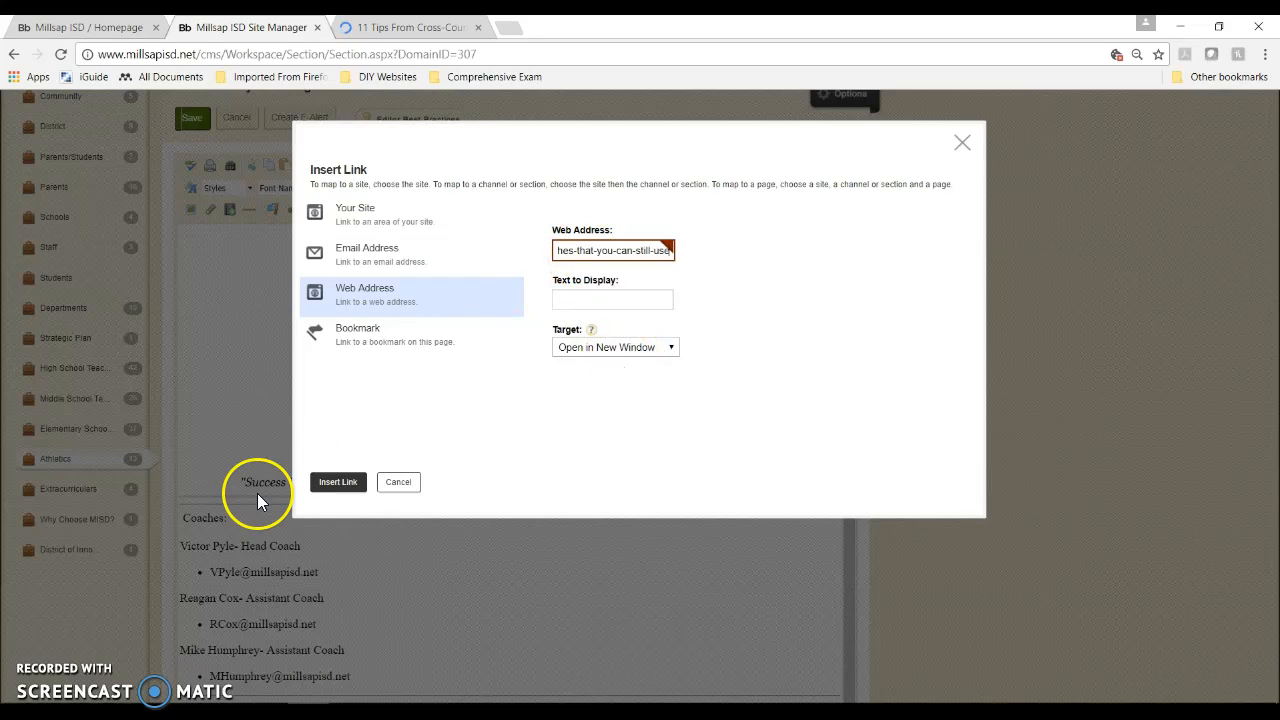
click(575, 300)
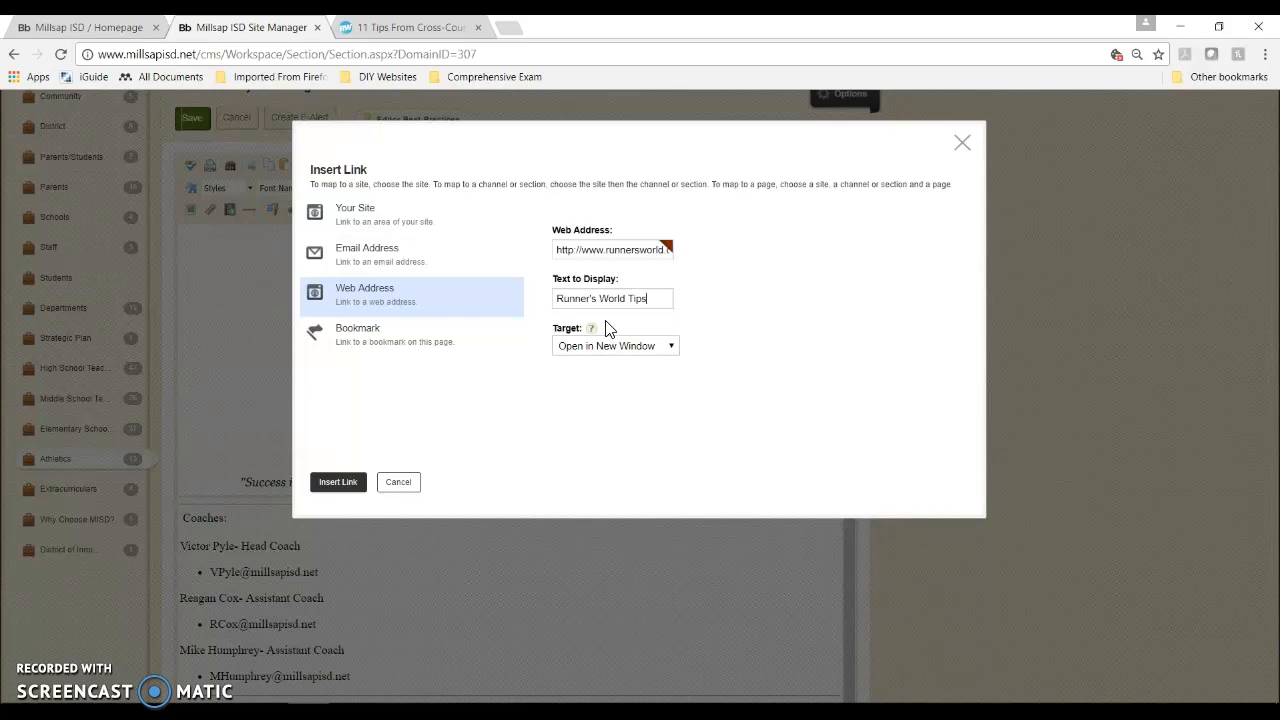
click(337, 481)
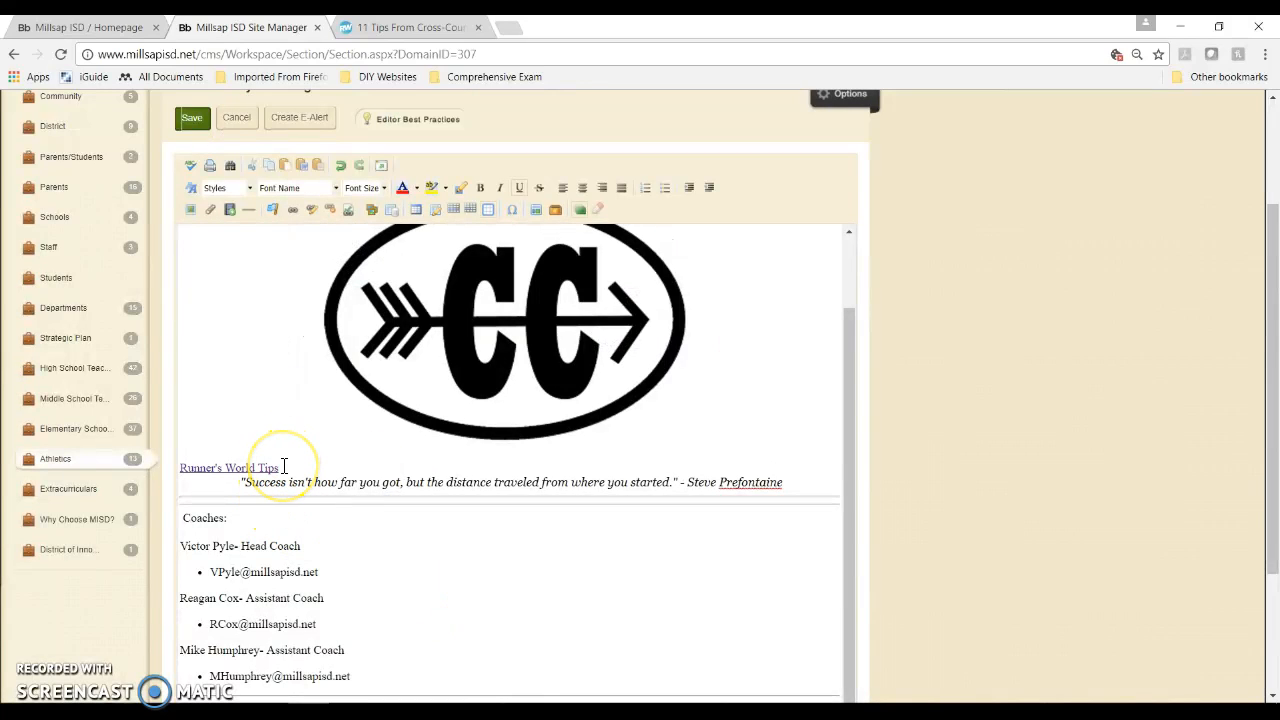
Step: Save the home page, preview the website, and test the Runner's World Tips link
click(193, 122)
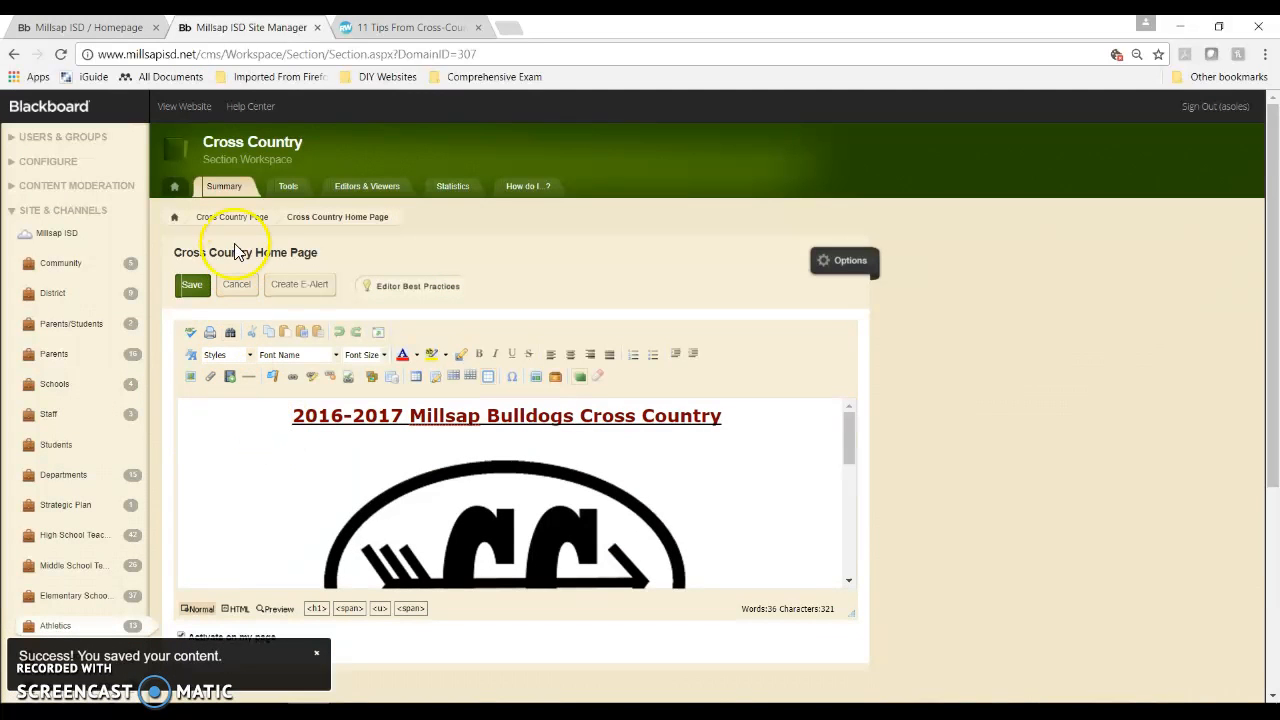
click(204, 109)
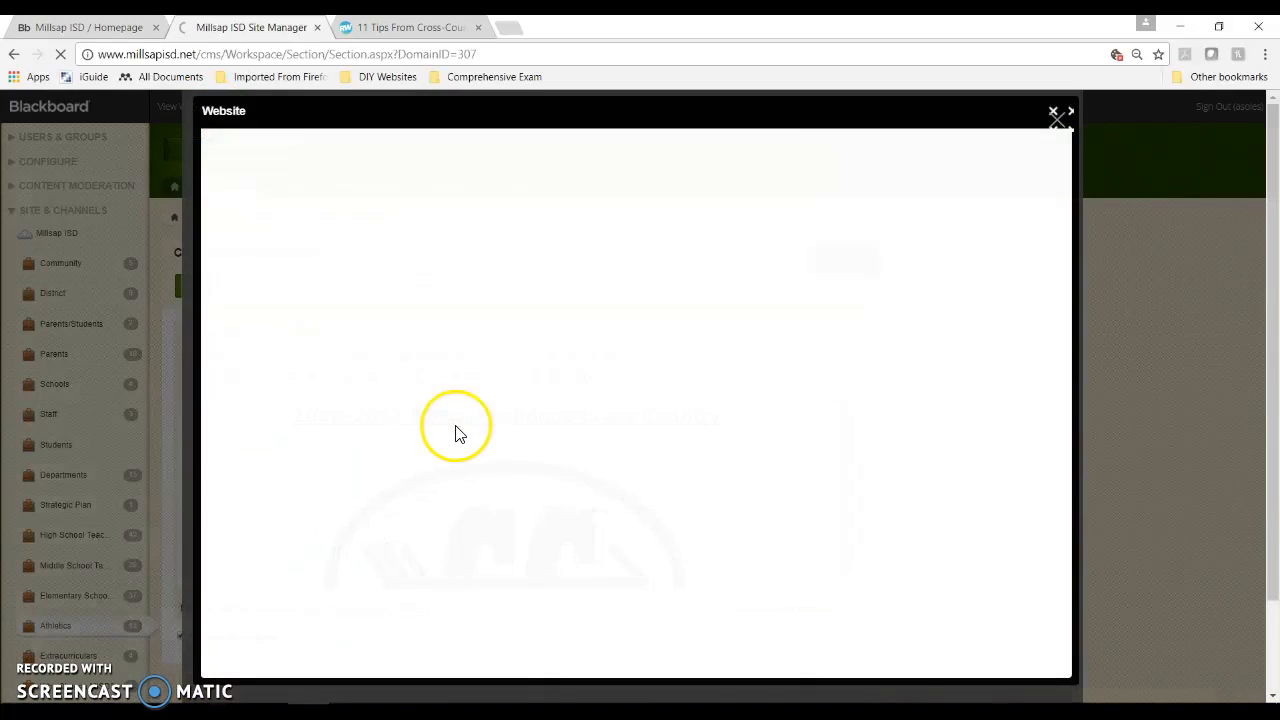
scroll(457, 430, down, 3)
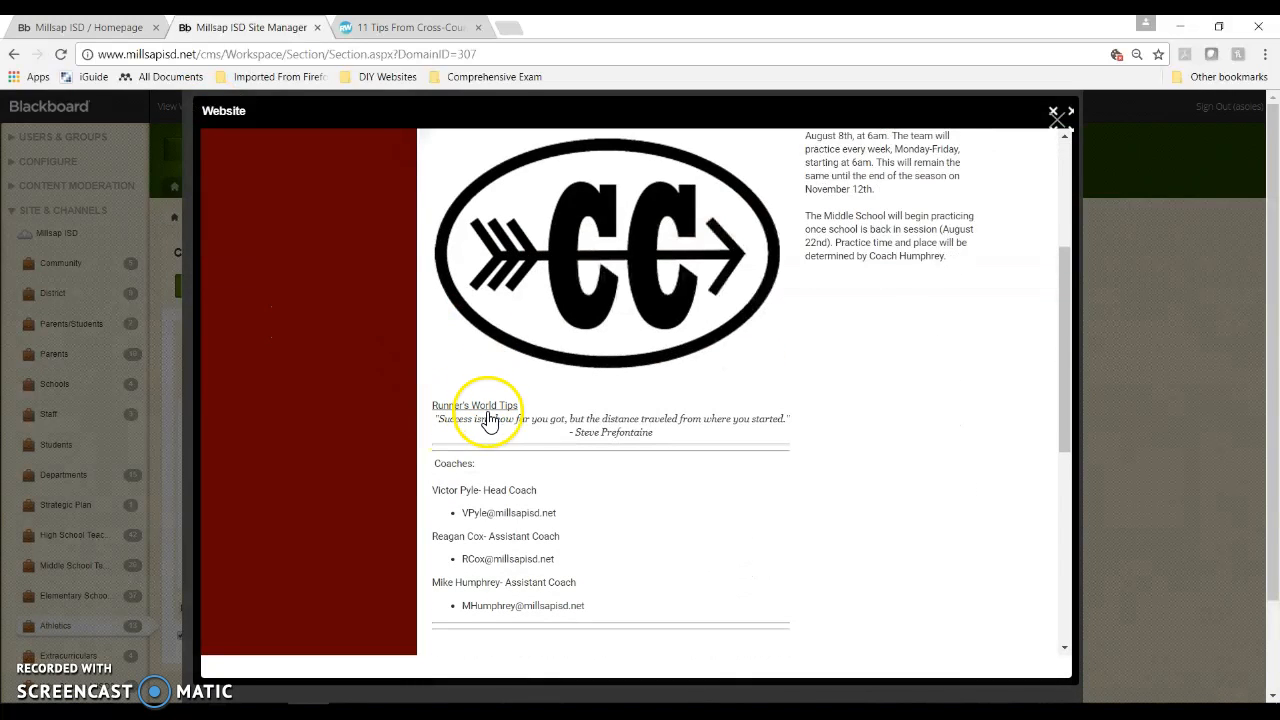
click(487, 427)
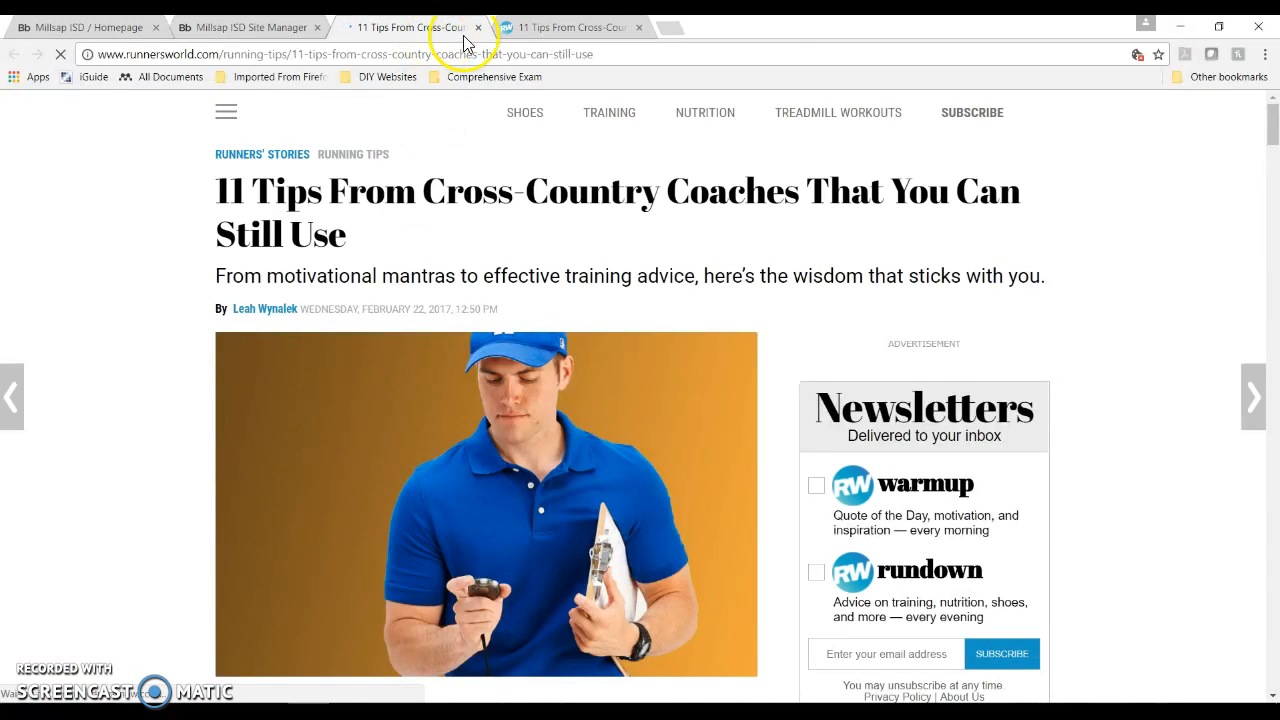
Step: Close the Runner's World article tabs and the website preview, returning to the editor
click(535, 30)
click(414, 30)
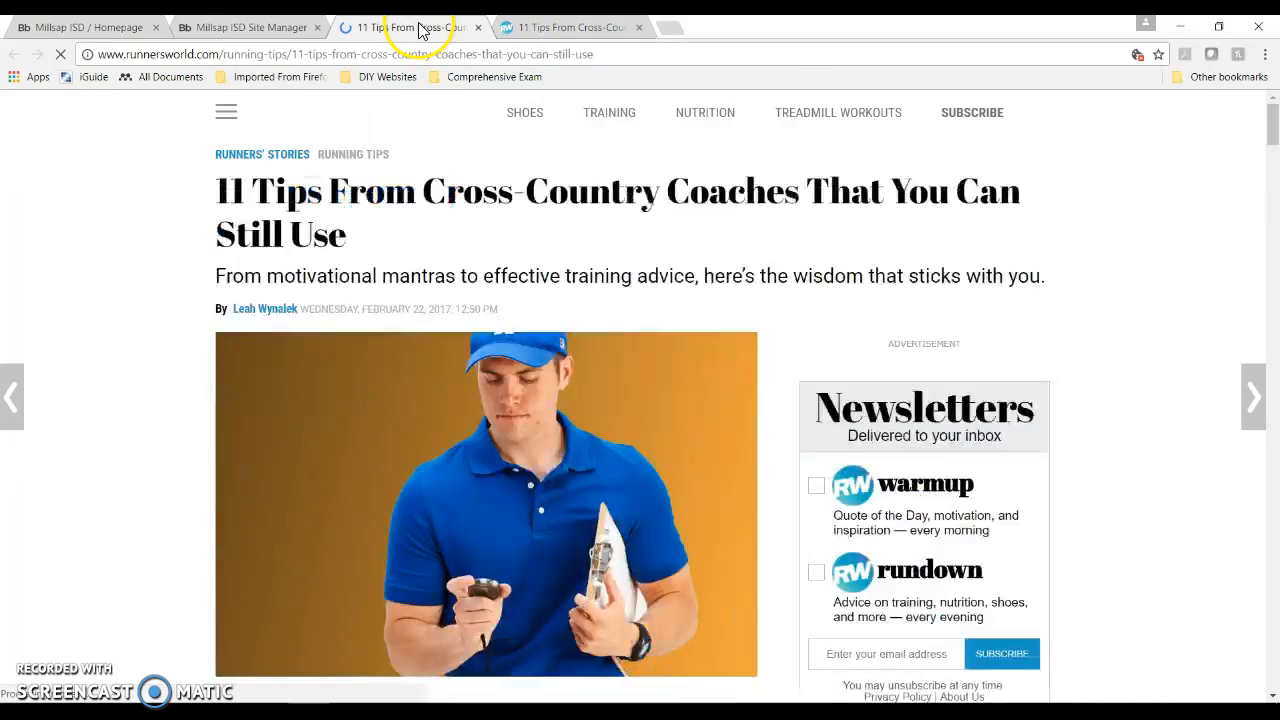
click(563, 30)
click(405, 30)
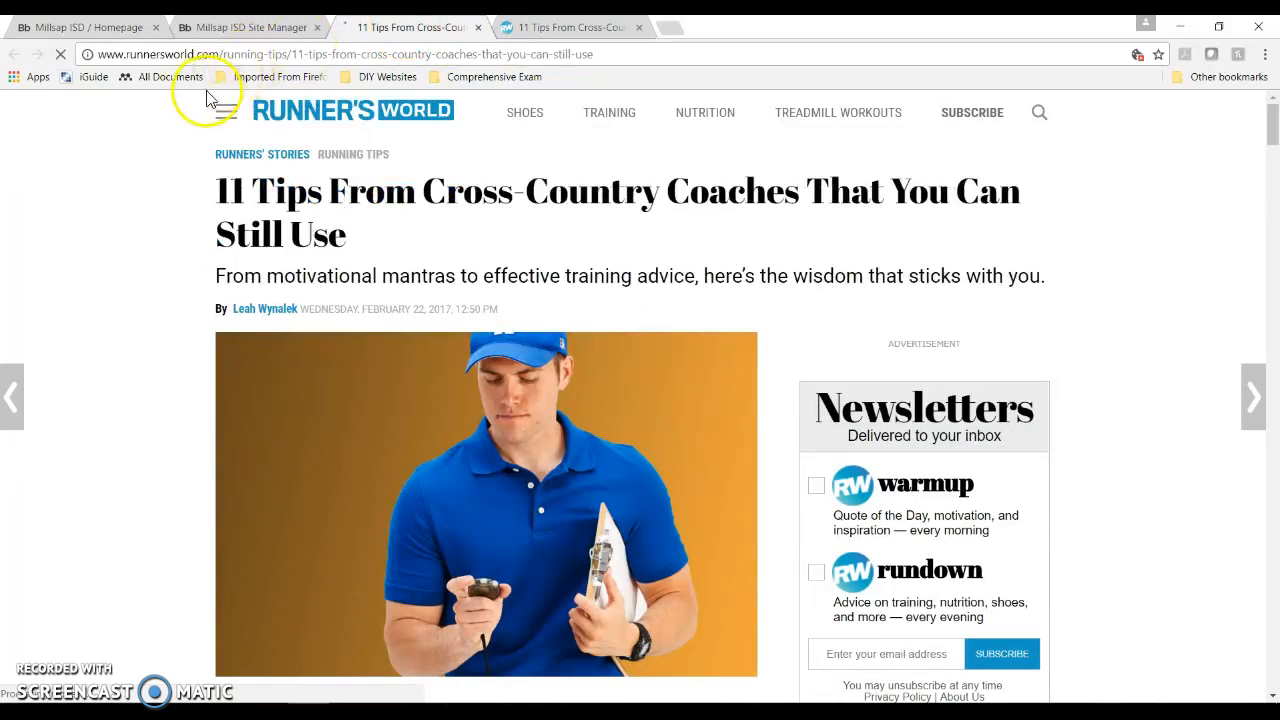
click(478, 27)
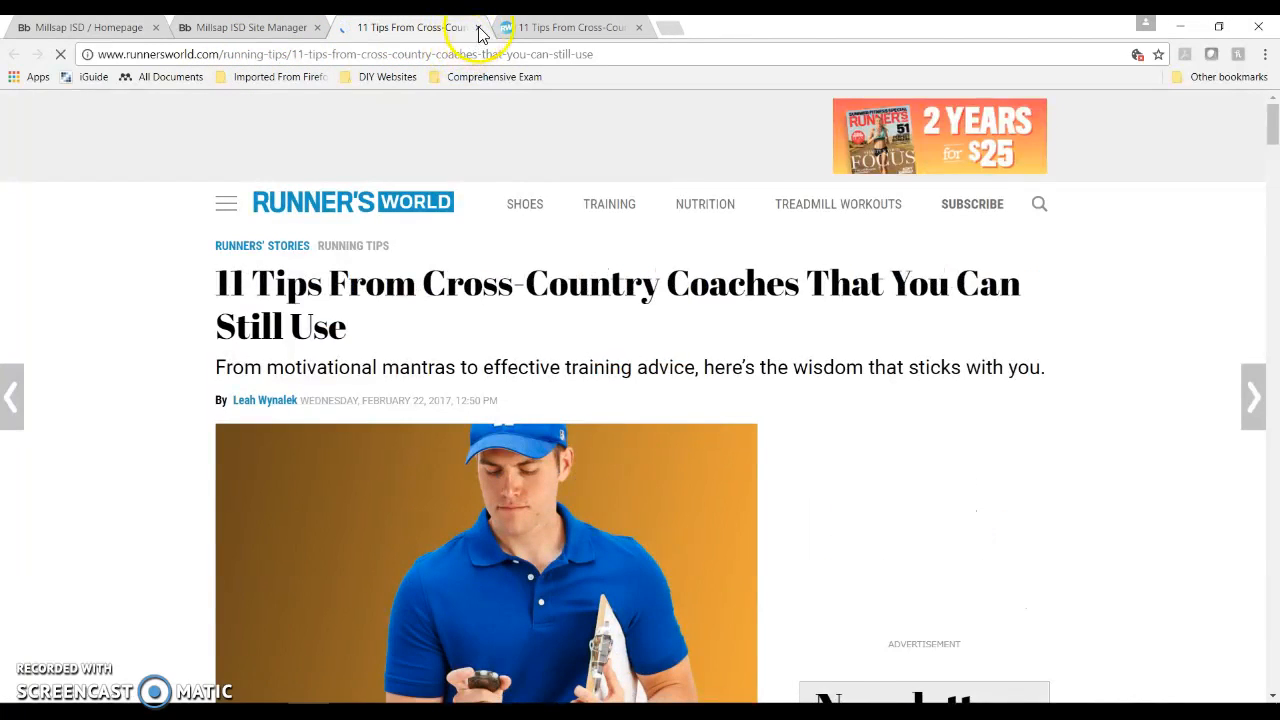
click(478, 28)
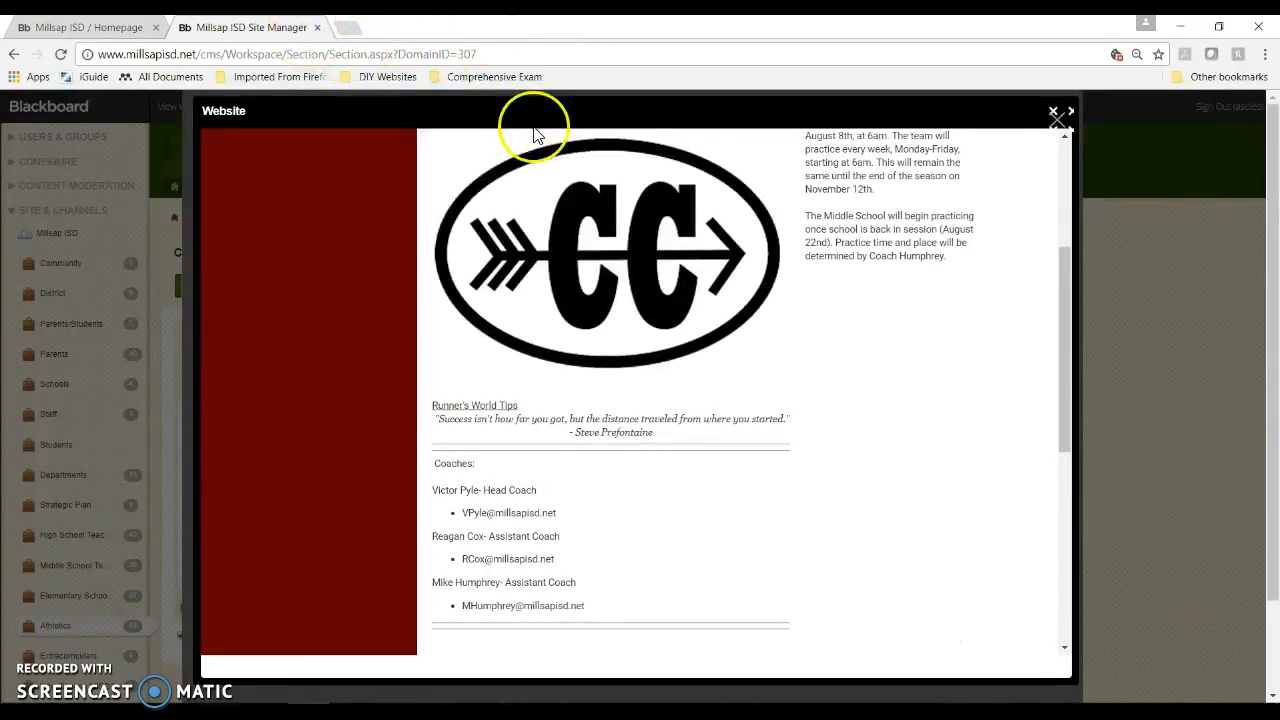
click(1054, 113)
click(389, 406)
Step: Delete the Runner's World Tips link line from above the quote
click(327, 481)
scroll(327, 481, down, 3)
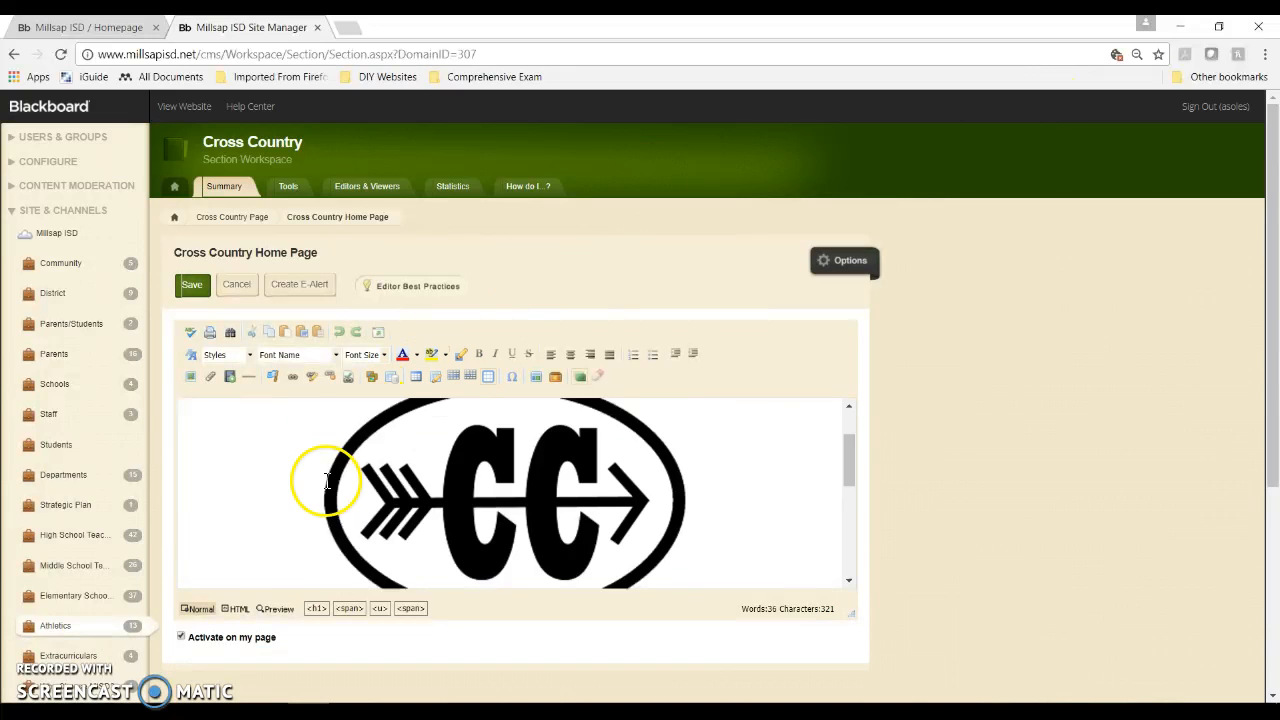
drag(283, 563, 182, 566)
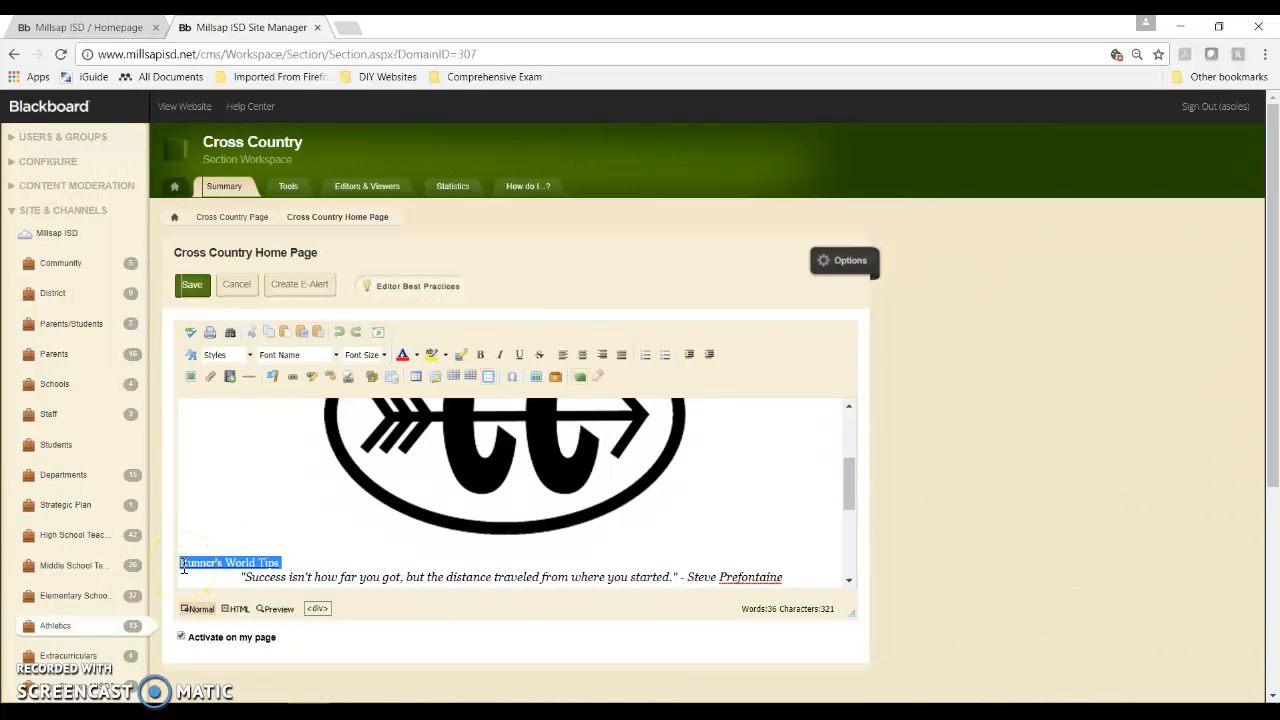
key(Delete)
click(235, 516)
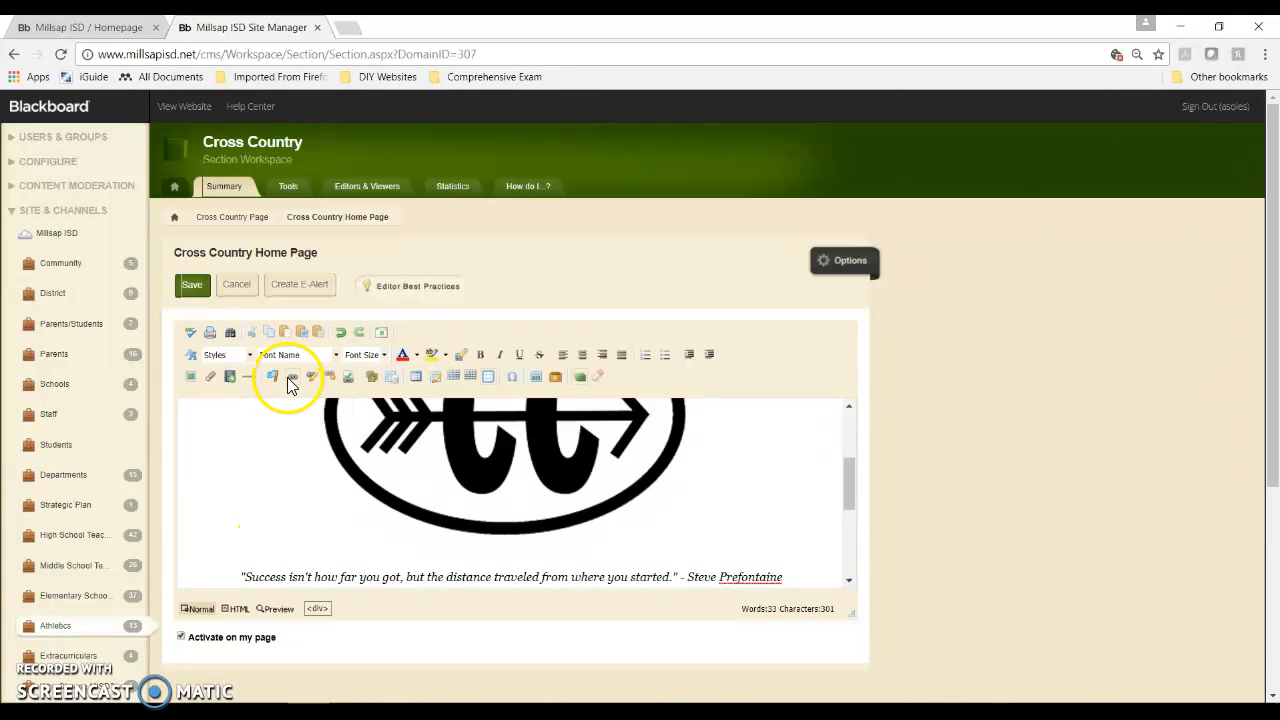
Step: Start a file link and choose the scanned document image from Pictures for upload
click(209, 376)
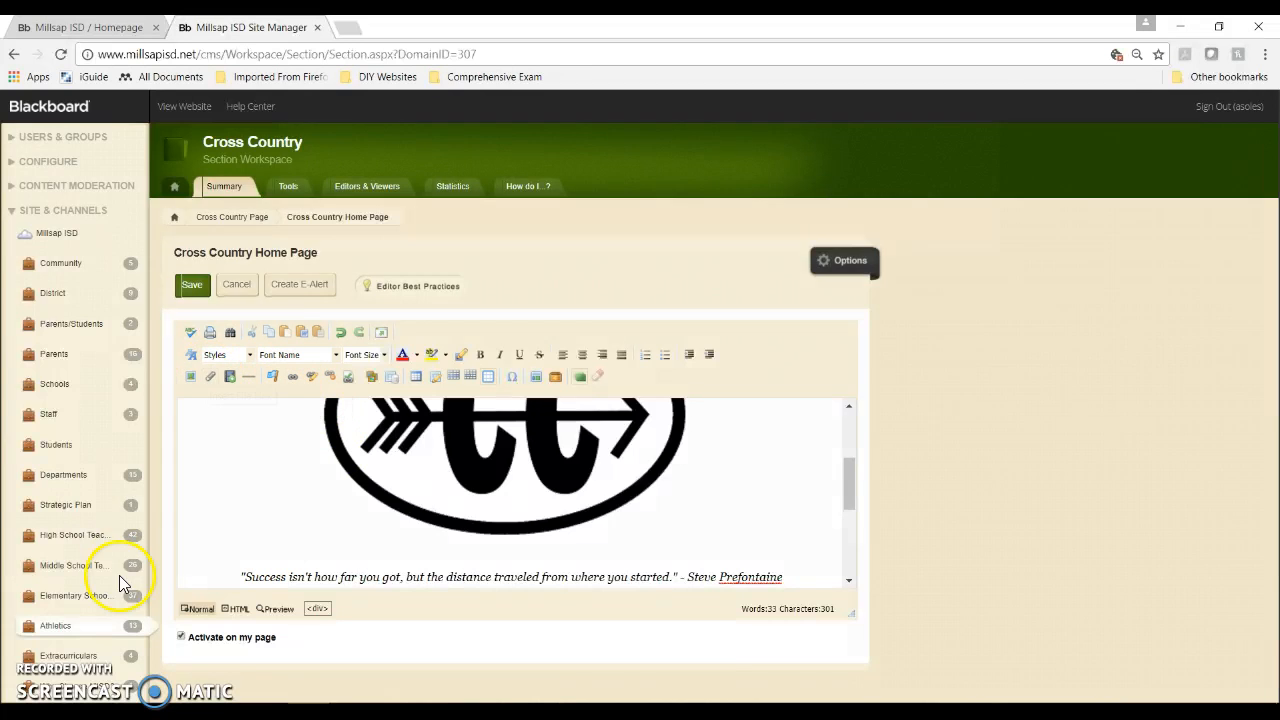
click(726, 220)
click(715, 219)
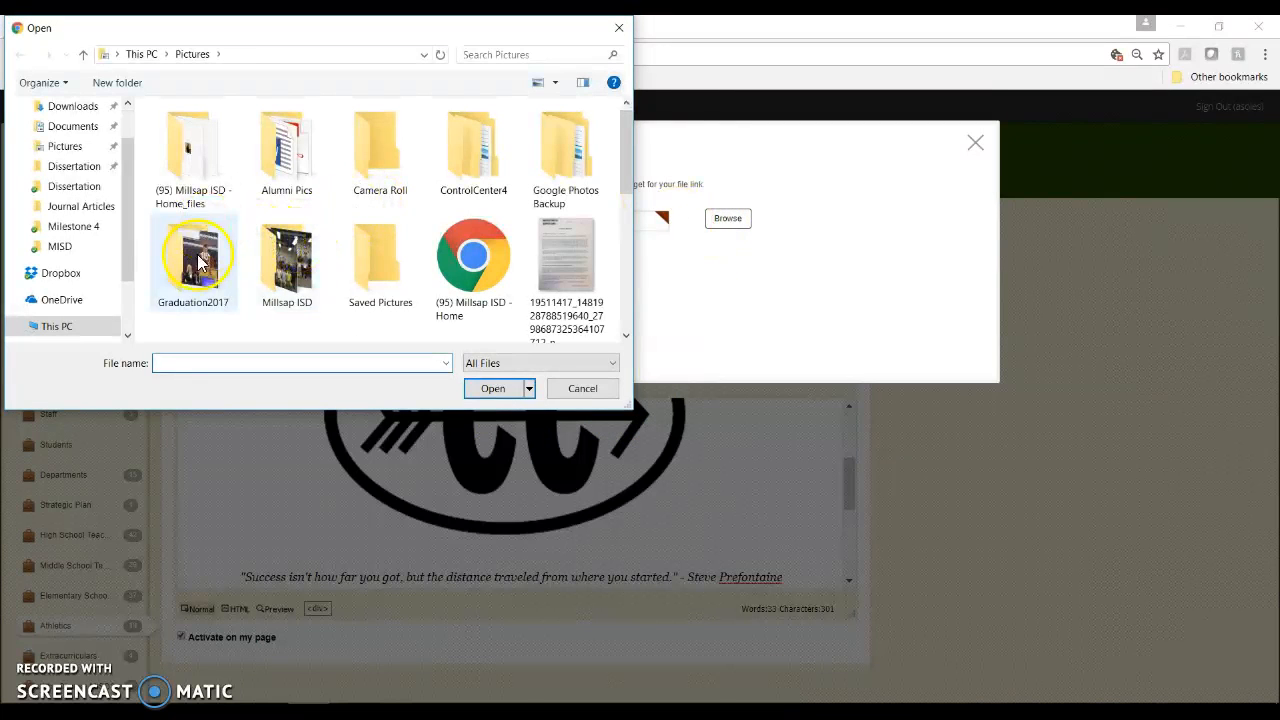
click(555, 237)
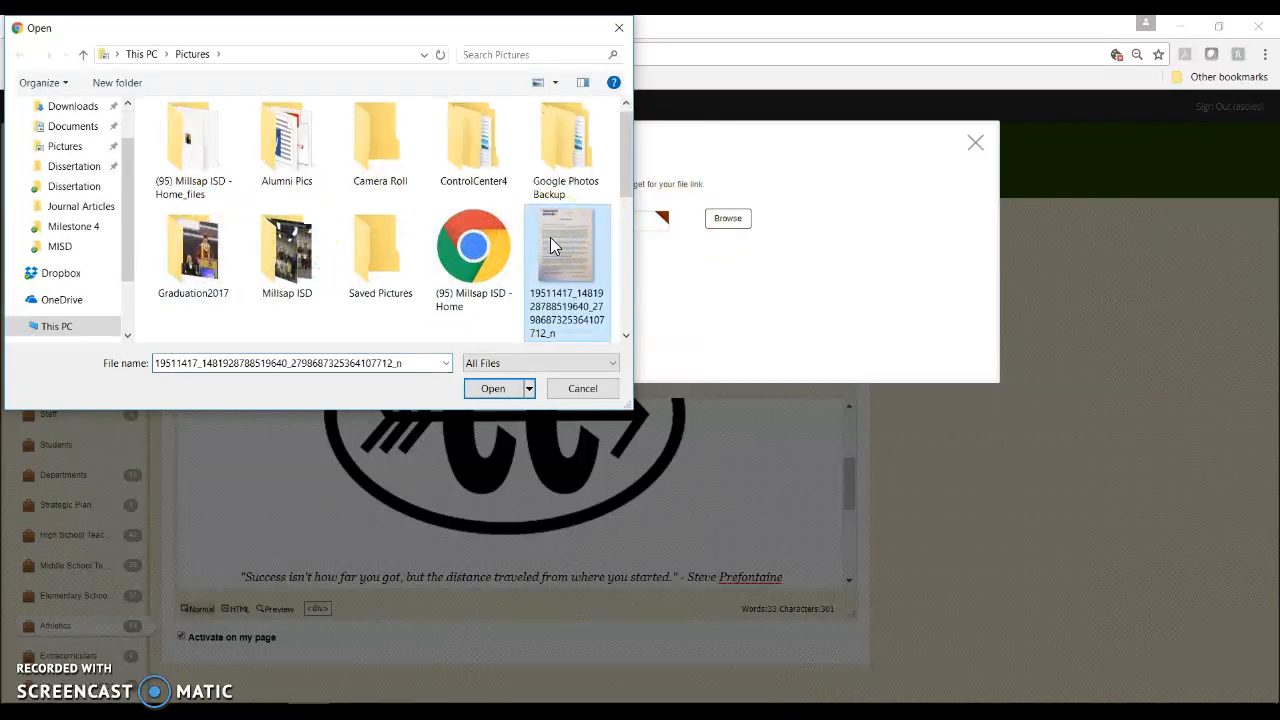
click(492, 390)
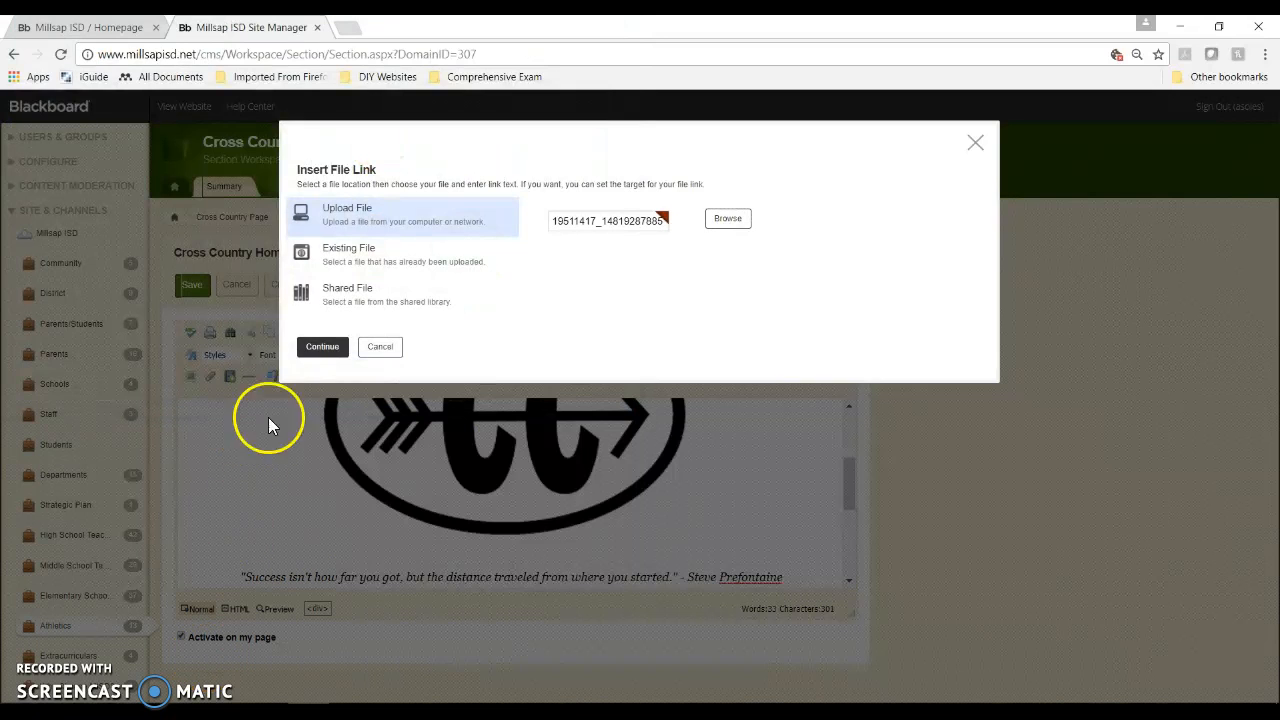
Step: Insert the Example Document file link above the quote and place the cursor right after it
click(322, 346)
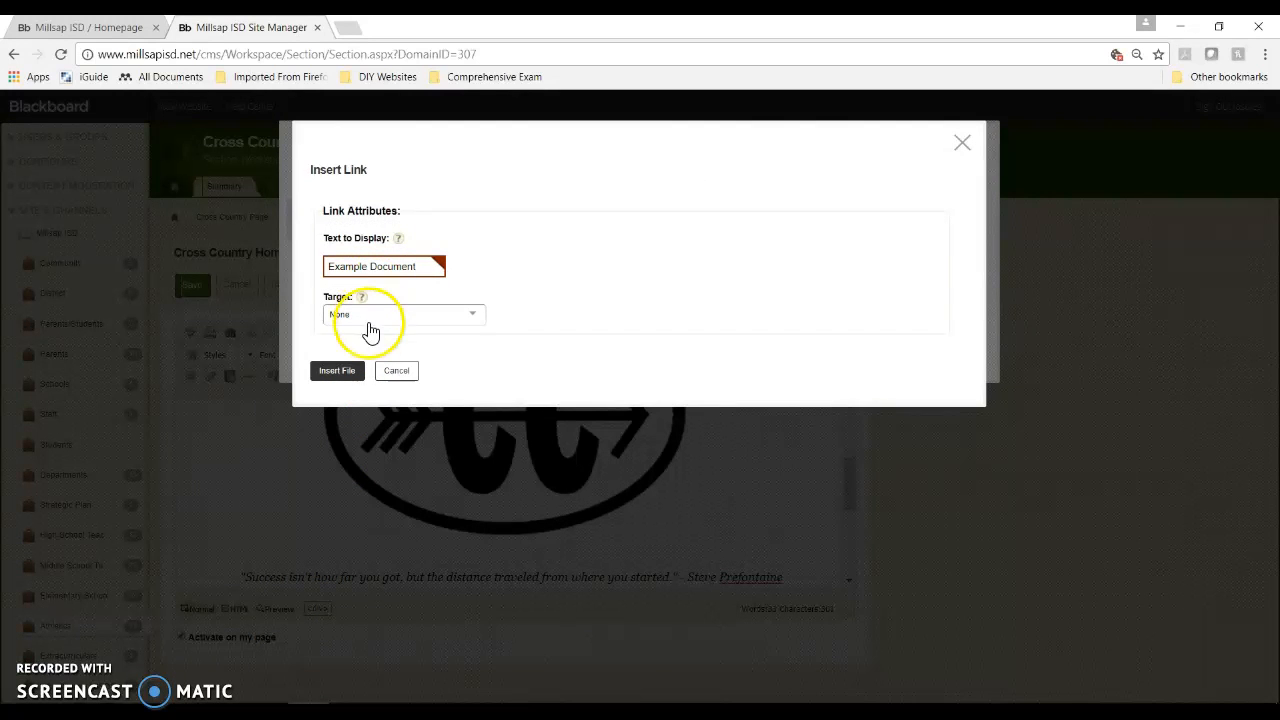
click(347, 369)
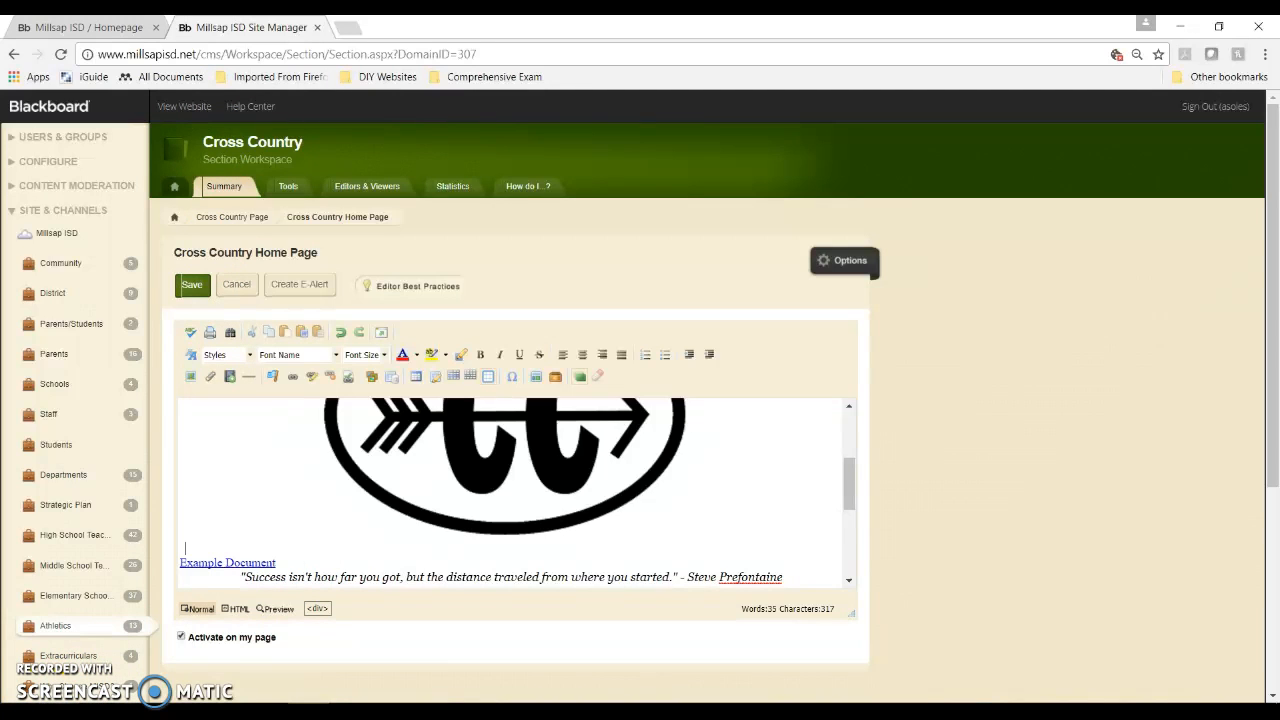
click(288, 565)
Step: Launch Word, create a maximized blank document, and type 'This is a test document.'
click(551, 551)
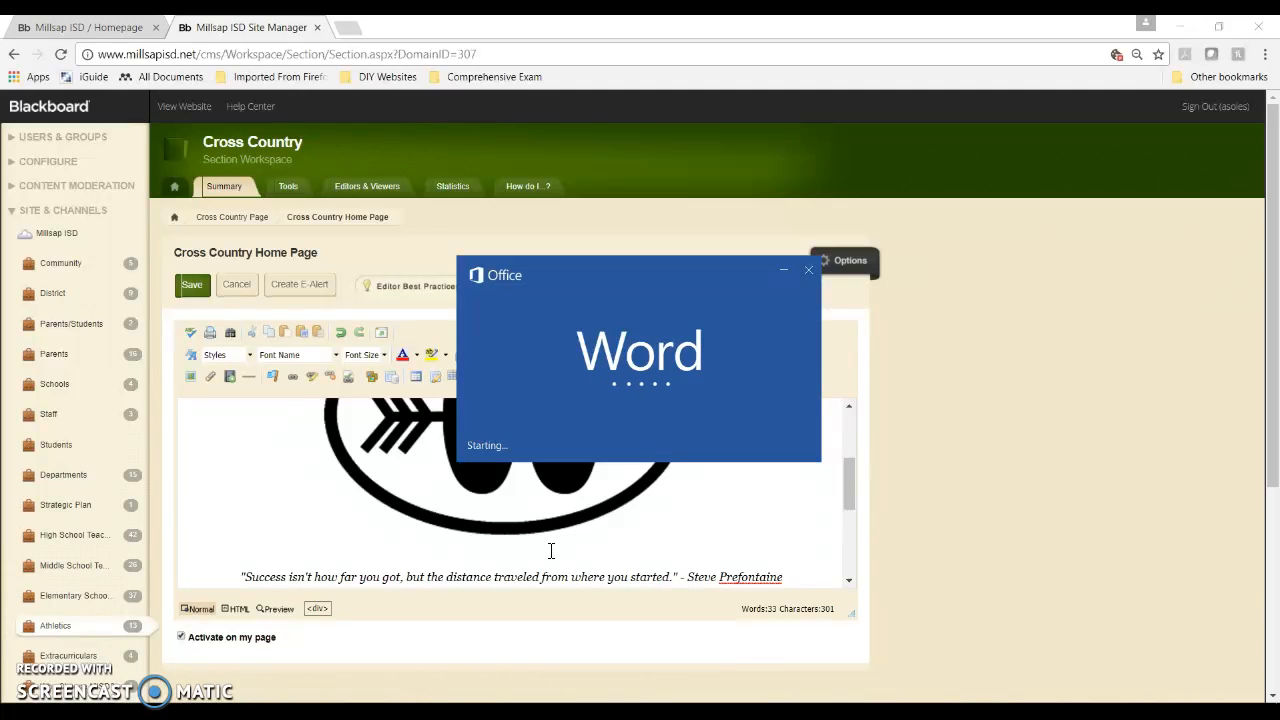
click(558, 534)
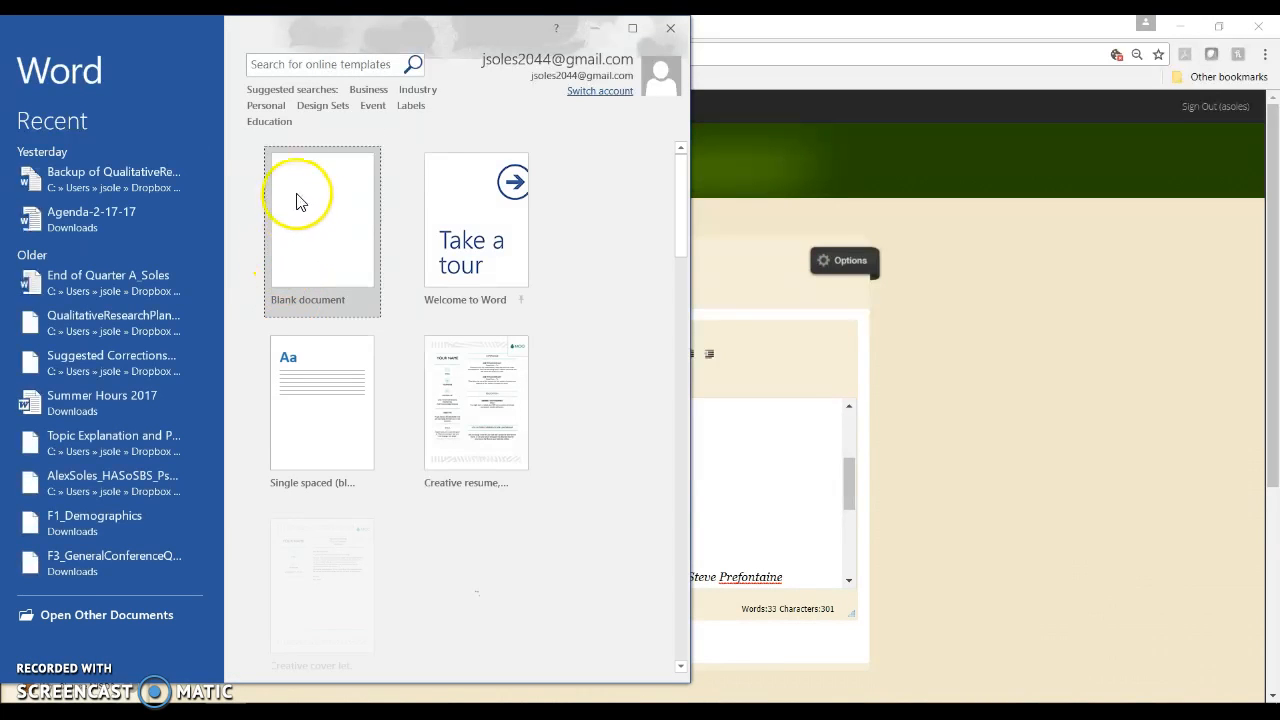
click(297, 200)
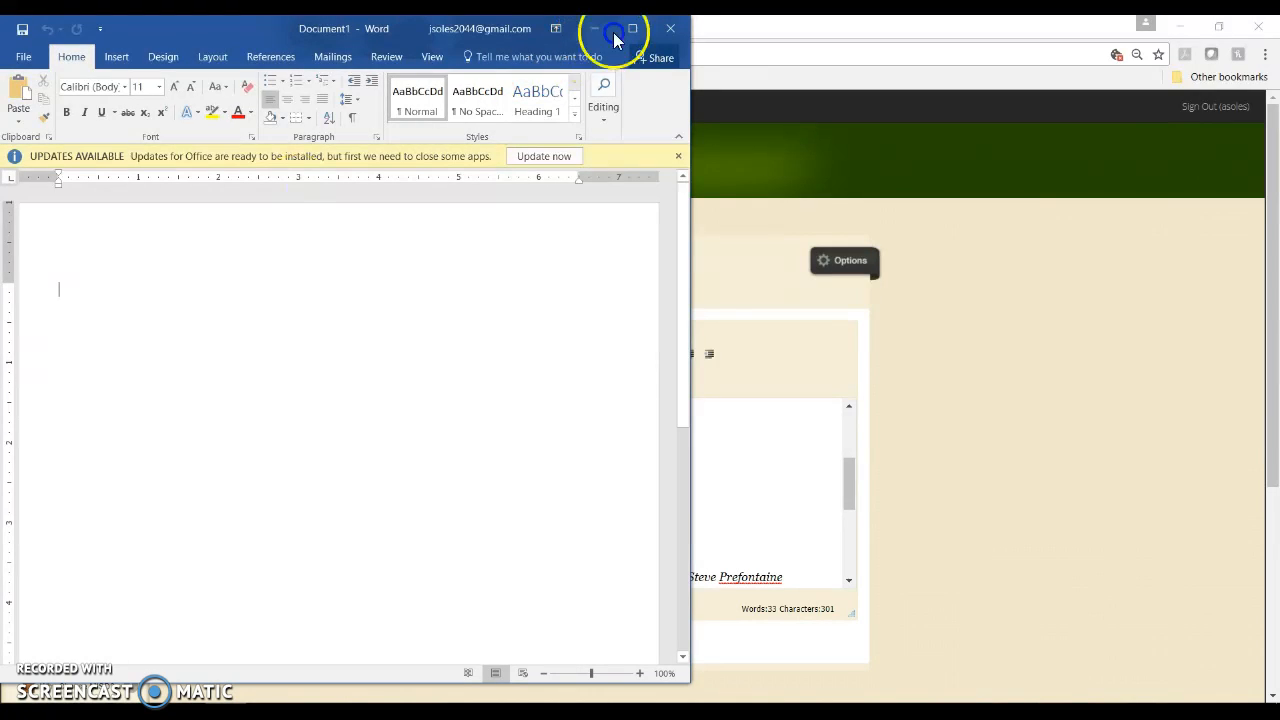
click(632, 28)
text(This is a test document.)
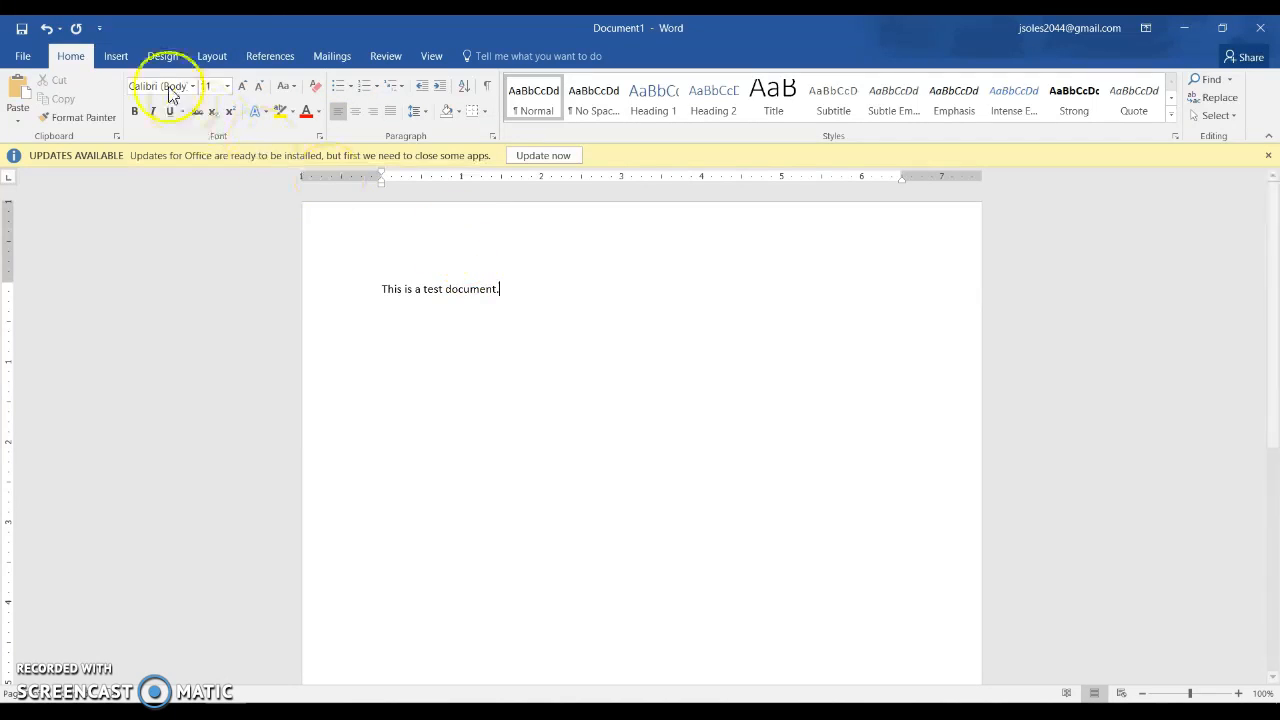
Step: Save the test document as a Word file in the Downloads folder
click(20, 30)
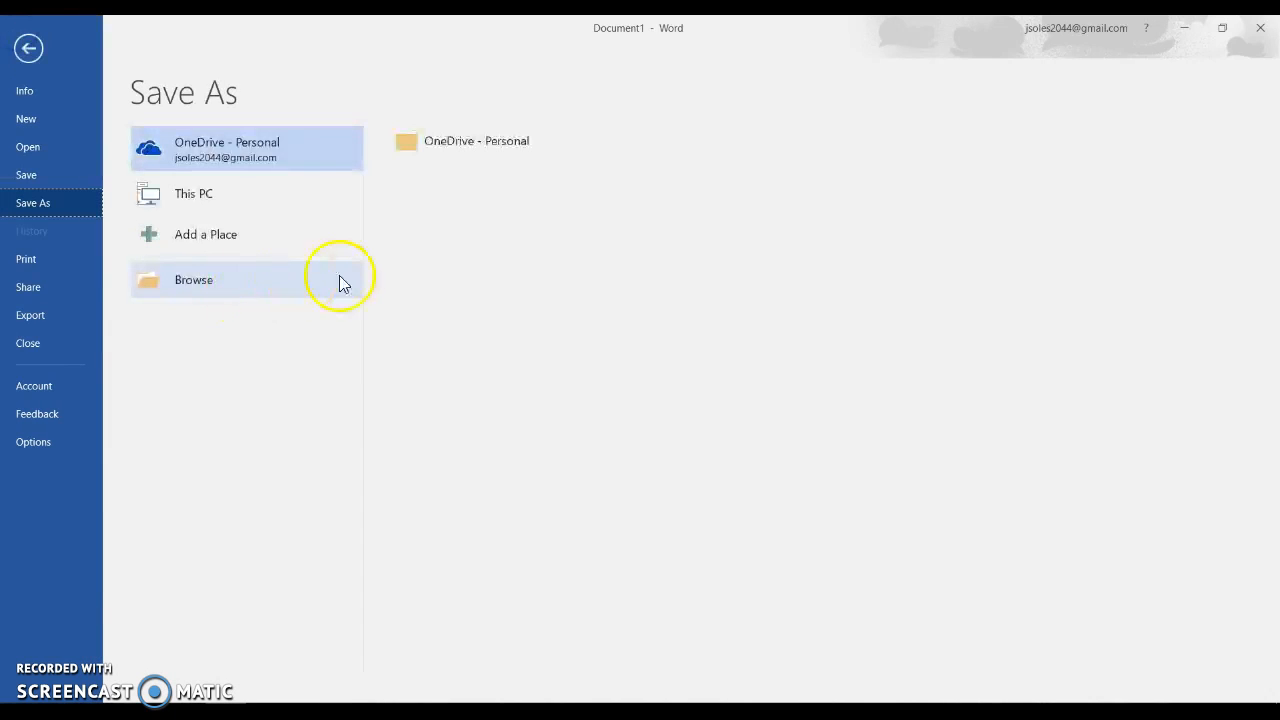
click(263, 277)
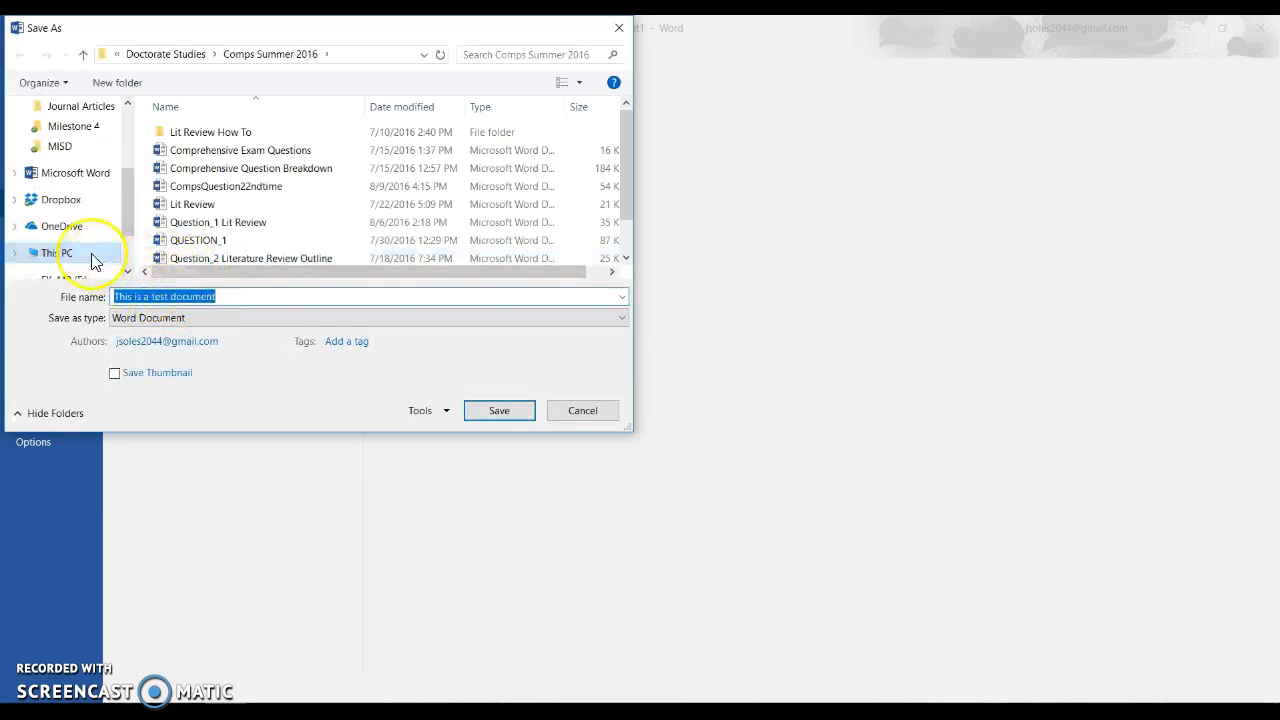
scroll(84, 262, down, 1)
scroll(84, 250, up, 1)
scroll(84, 240, up, 1)
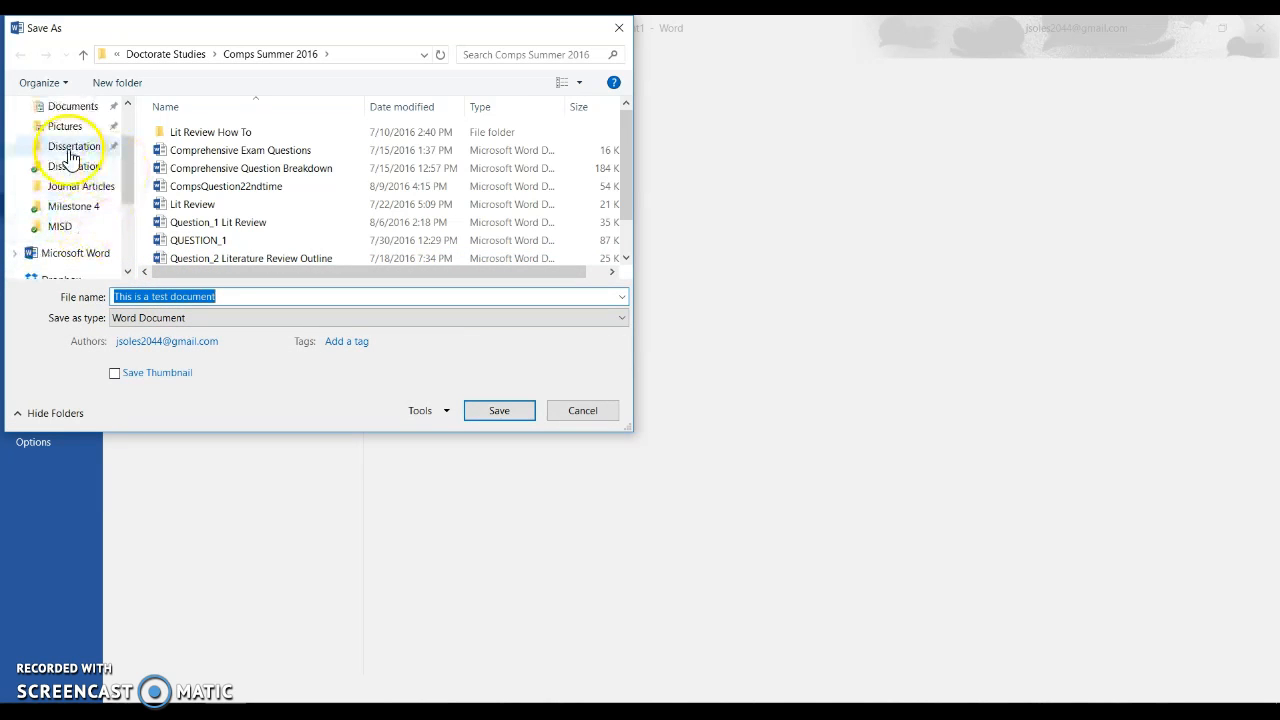
scroll(80, 150, up, 1)
click(74, 108)
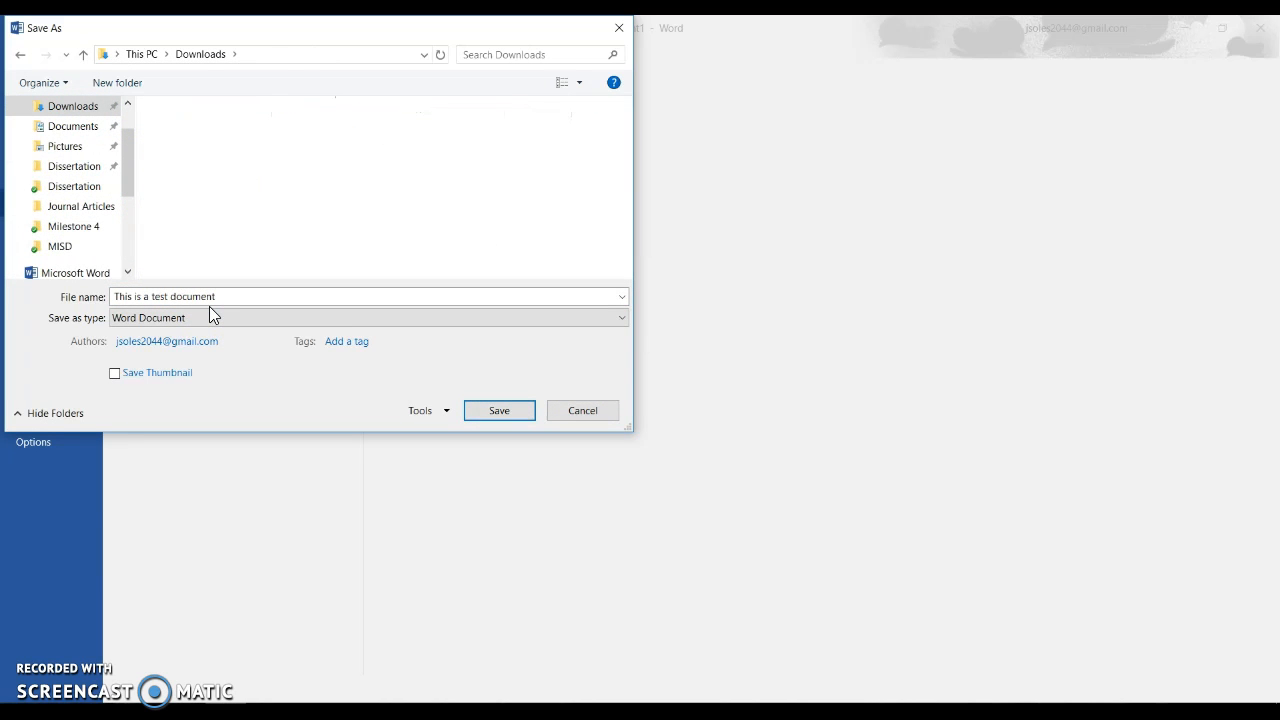
click(480, 418)
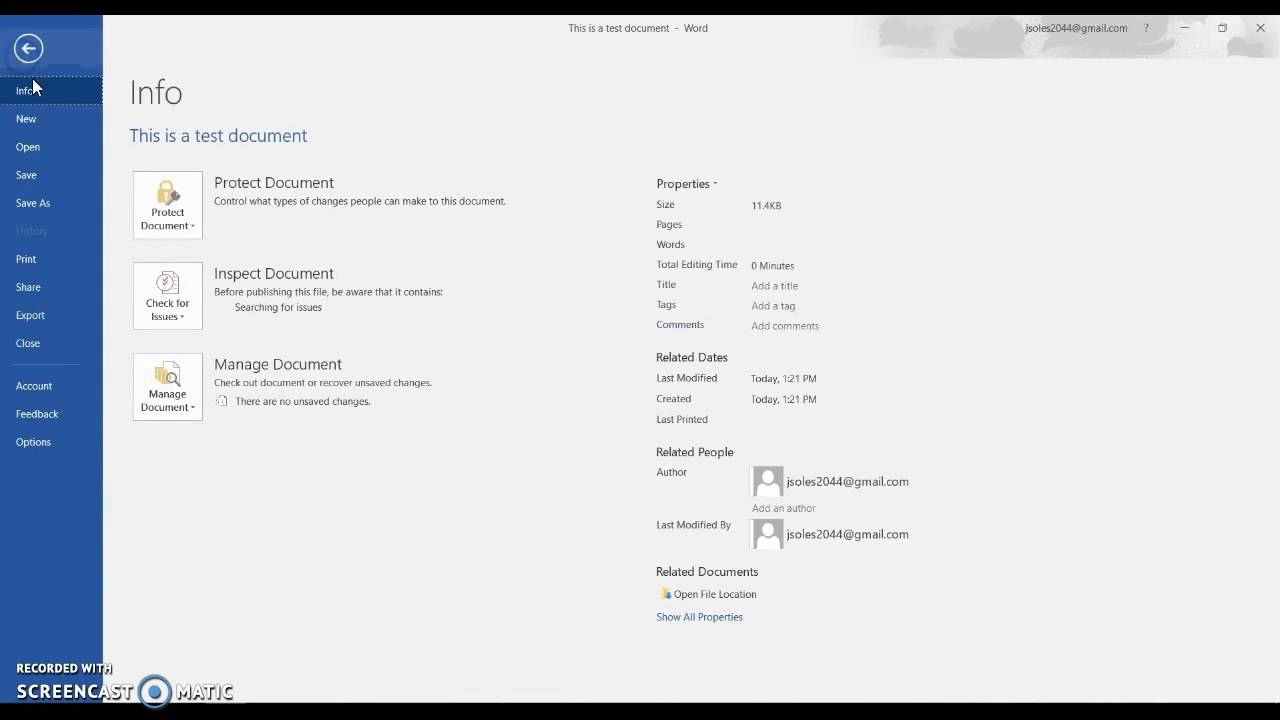
Step: Save the document as a PDF in Documents, then close Word and the opened PDF
click(30, 203)
click(225, 292)
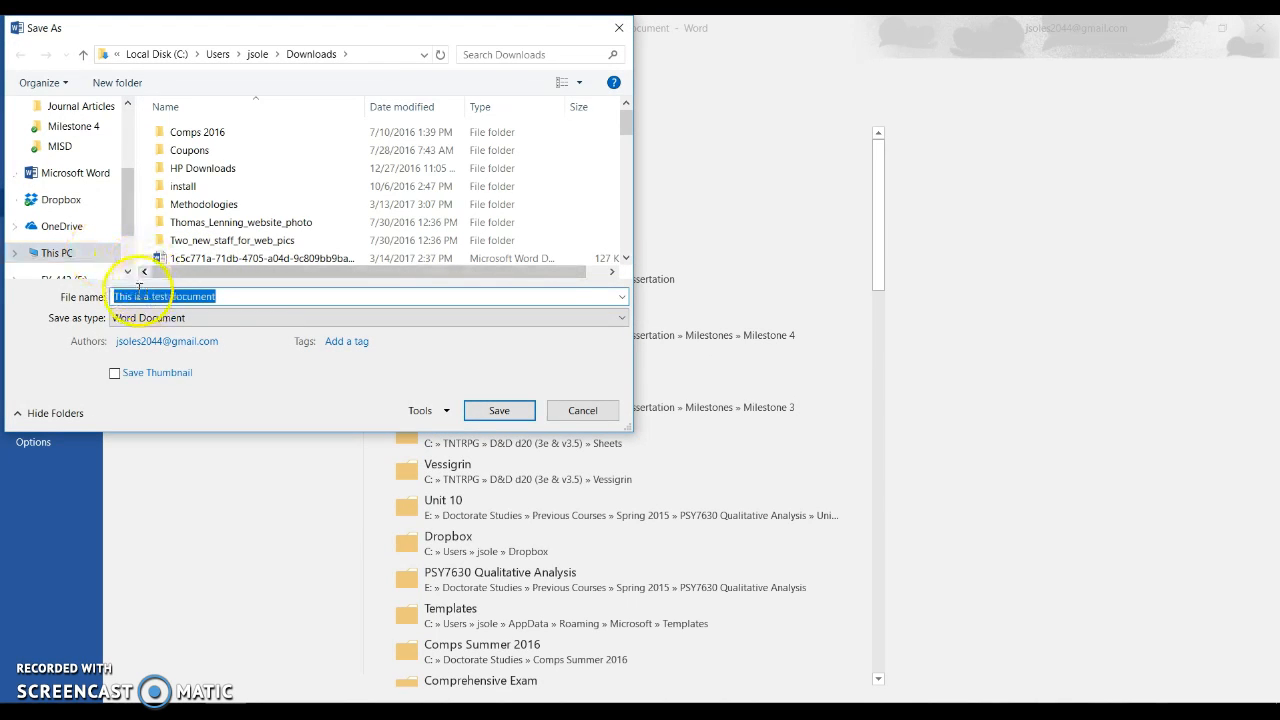
scroll(80, 270, up, 2)
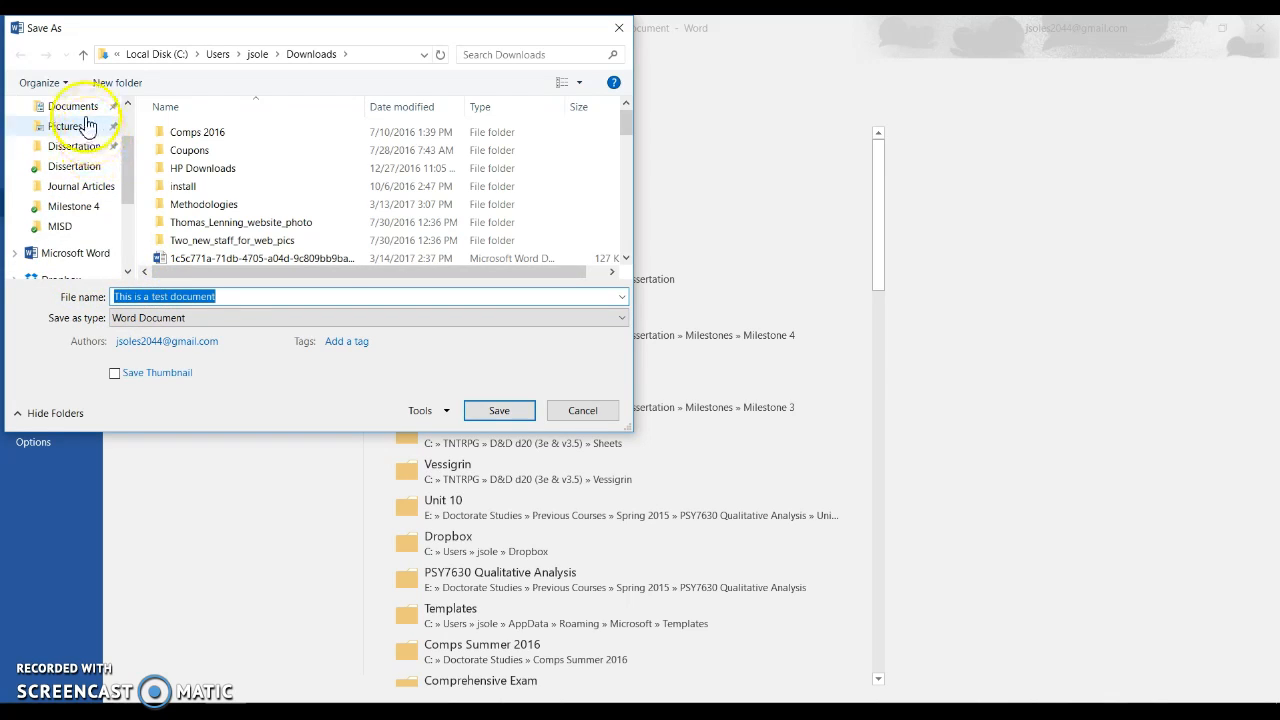
click(86, 108)
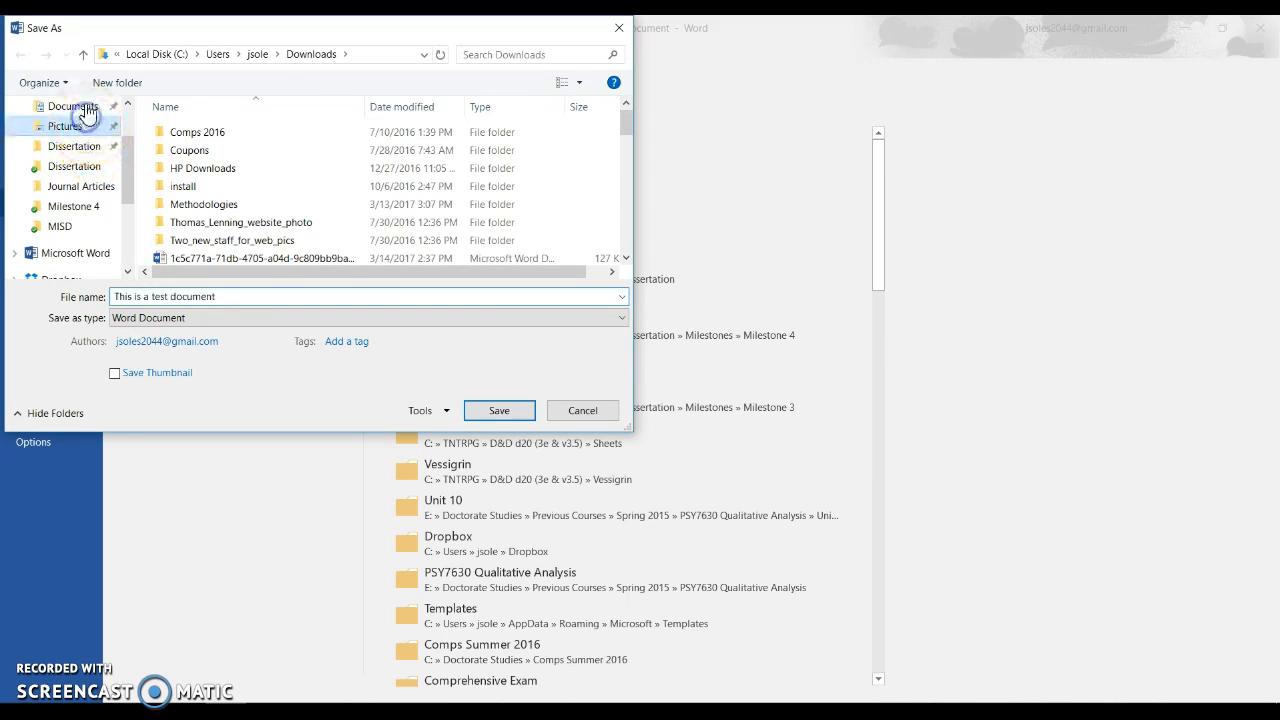
click(167, 318)
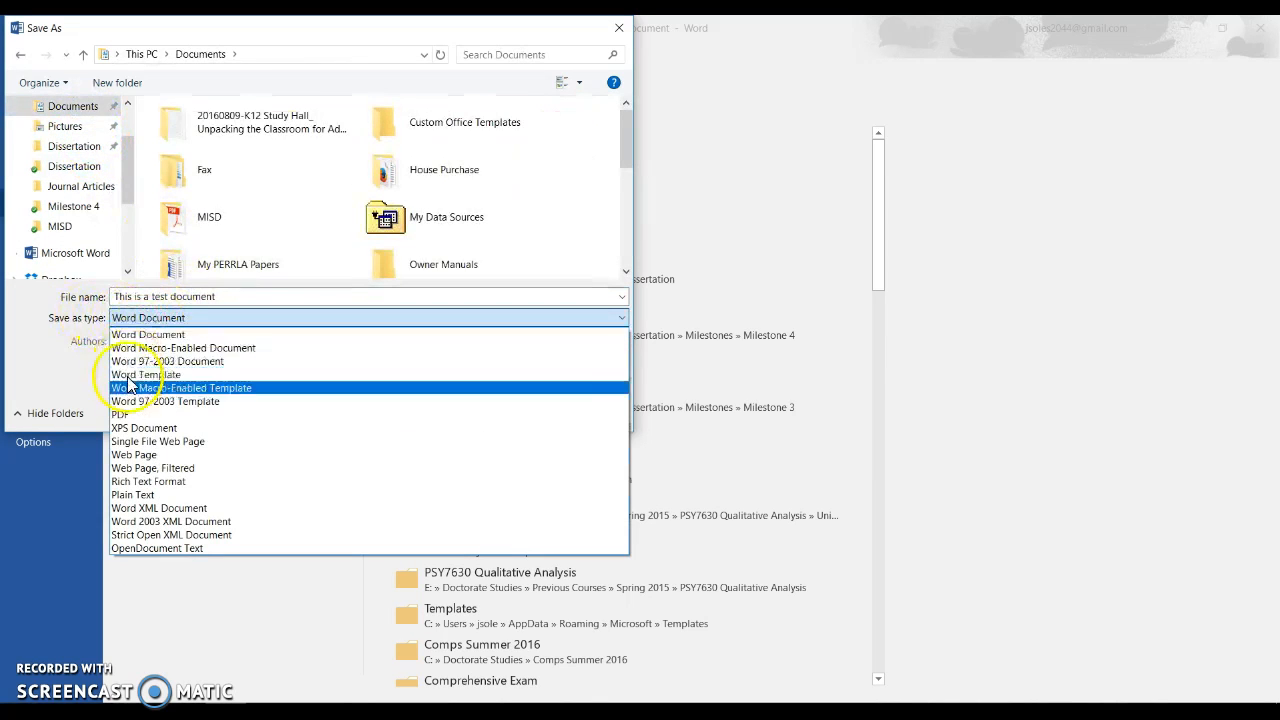
click(121, 414)
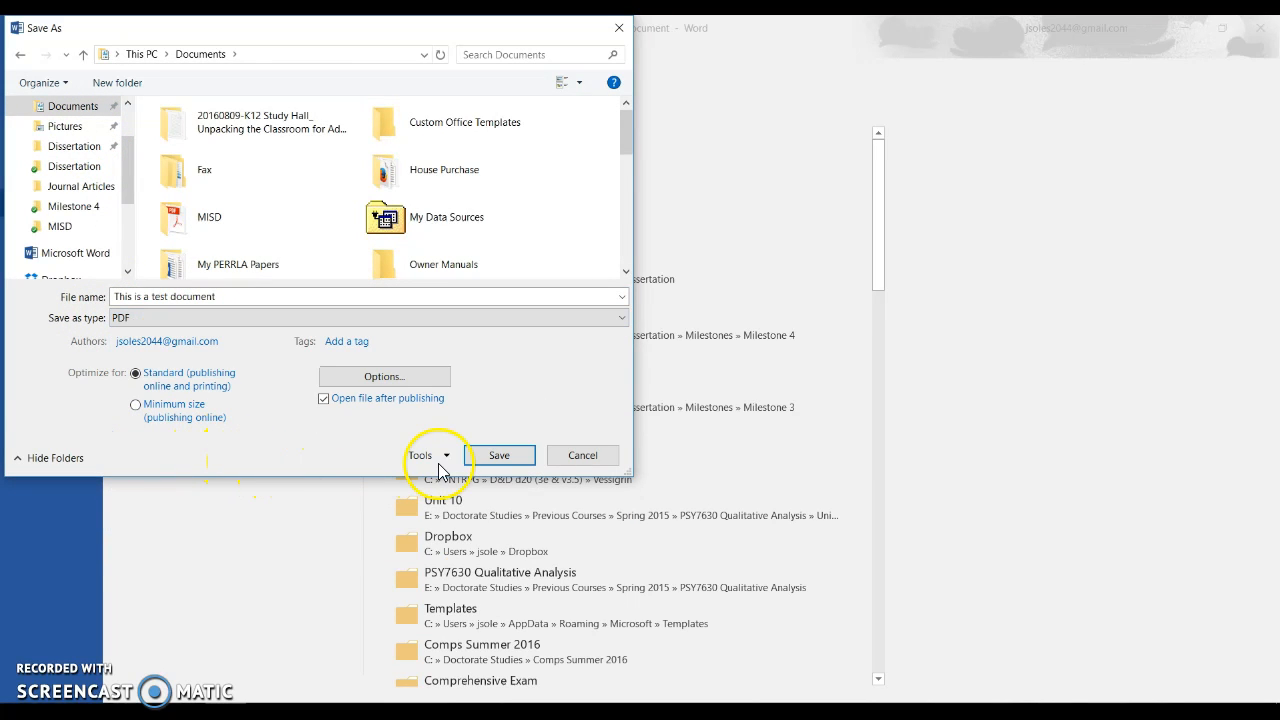
click(488, 455)
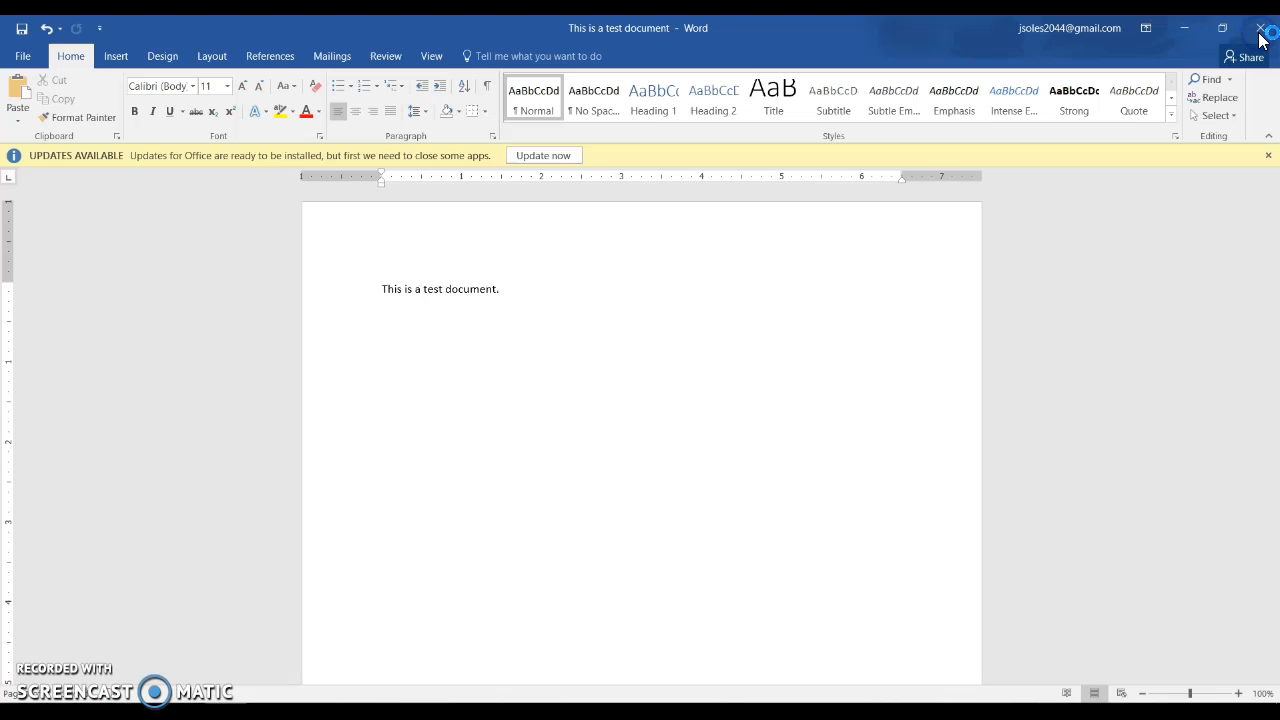
click(1258, 30)
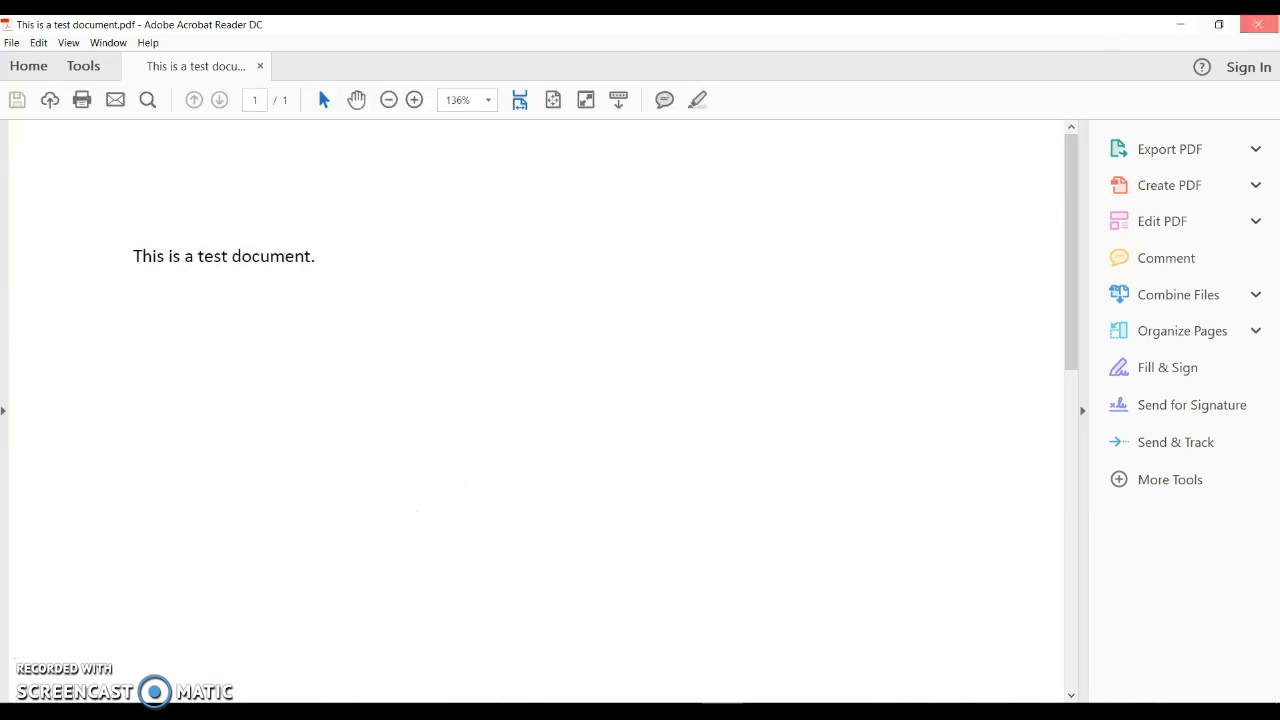
click(1258, 24)
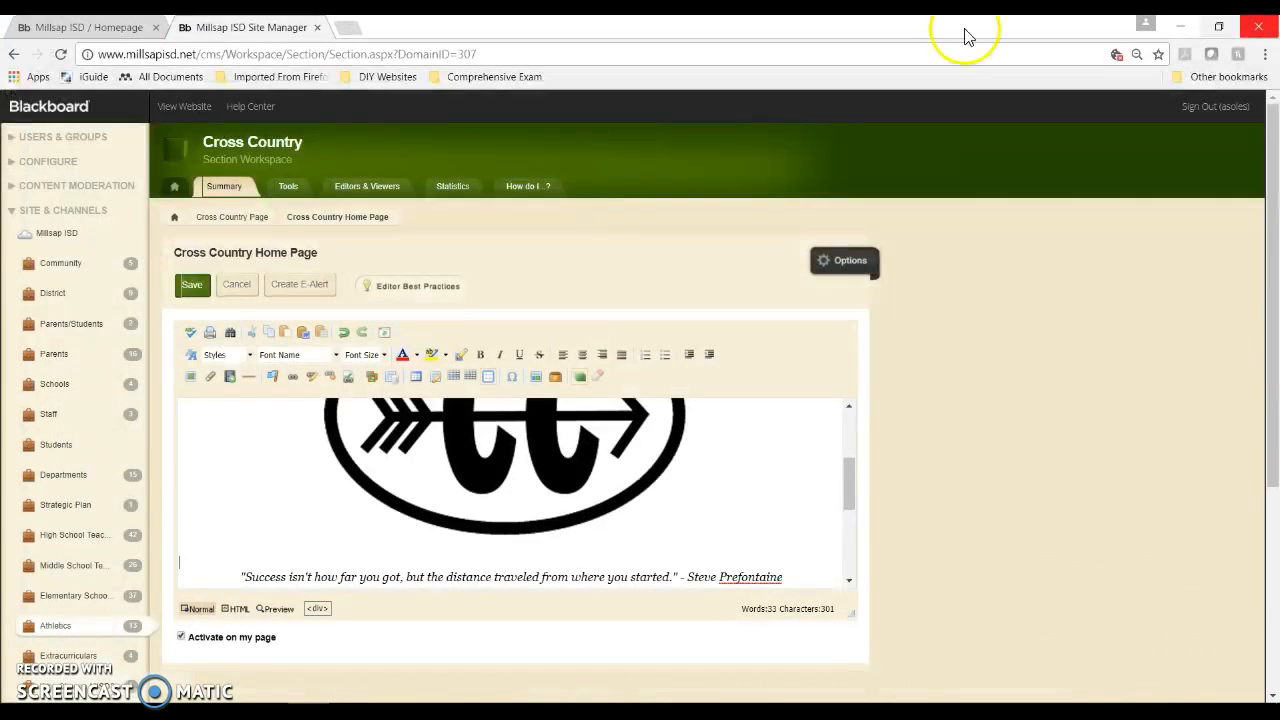
Step: Start a new file link on the empty line above the quote and browse for a file
click(191, 562)
click(209, 376)
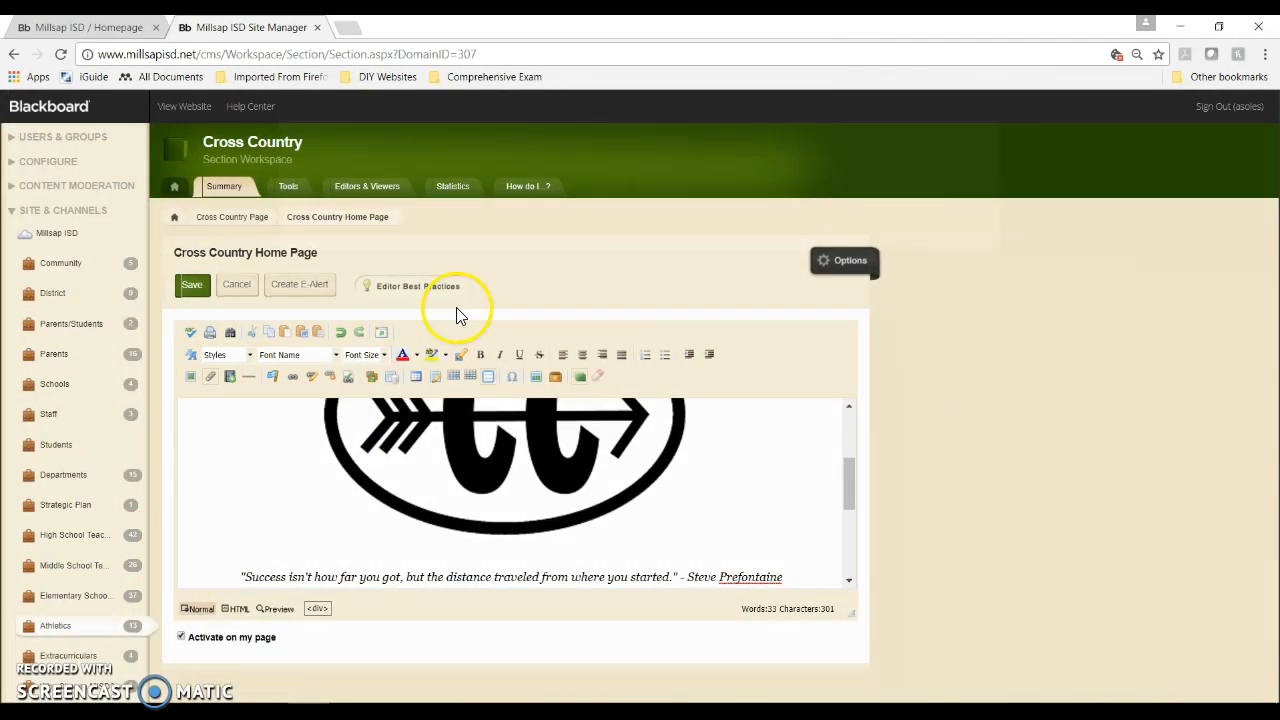
click(728, 219)
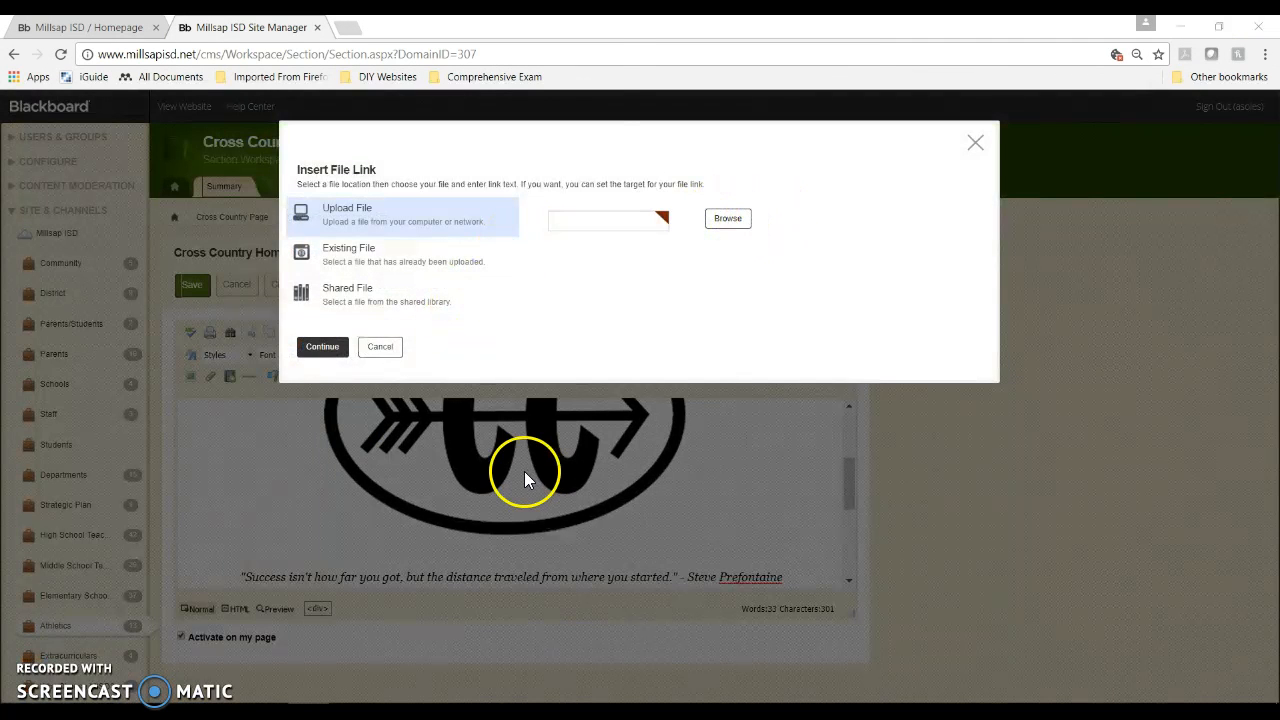
Step: Upload the 'This is a test document' PDF from Documents and continue to the link settings
scroll(62, 280, up, 1)
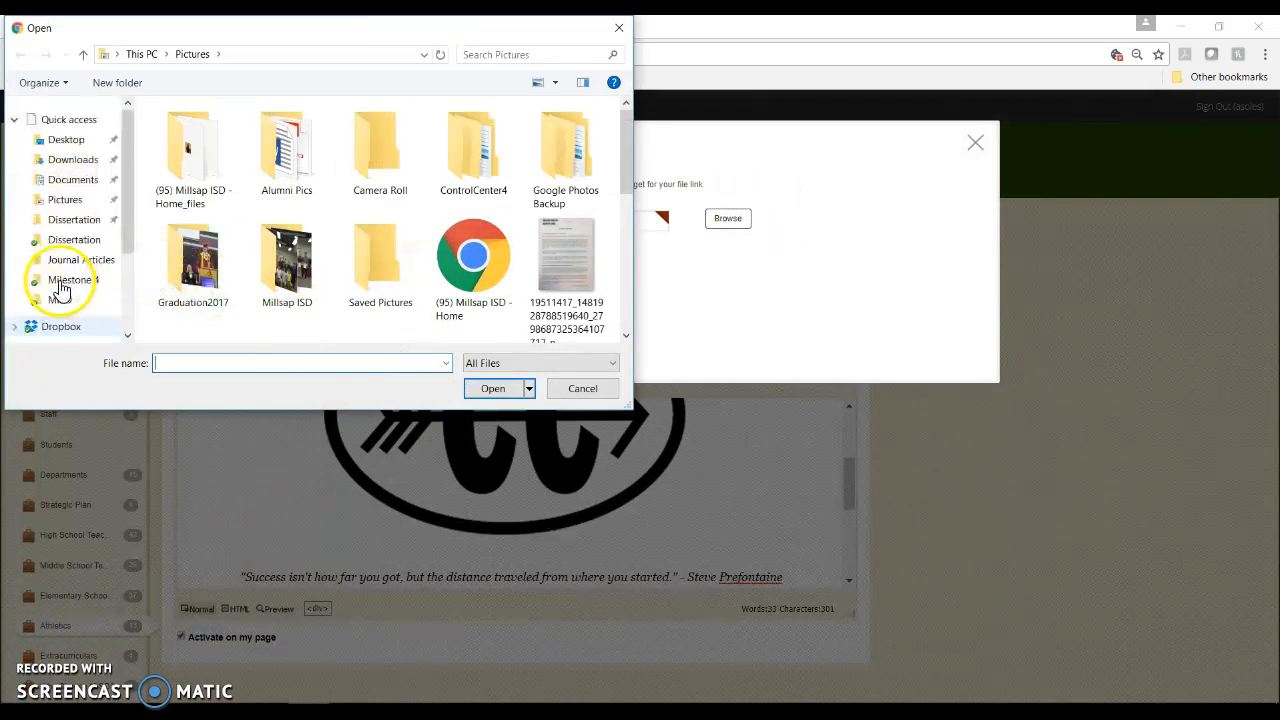
click(70, 180)
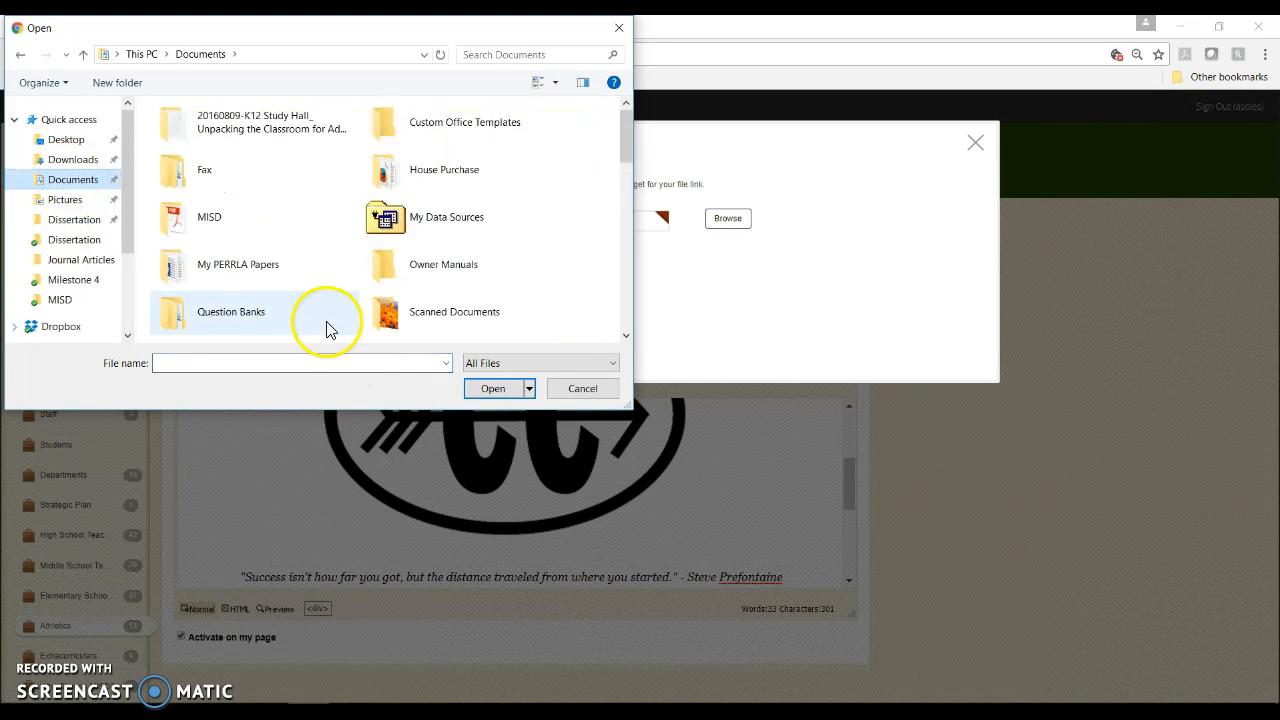
scroll(380, 315, down, 5)
scroll(378, 315, down, 8)
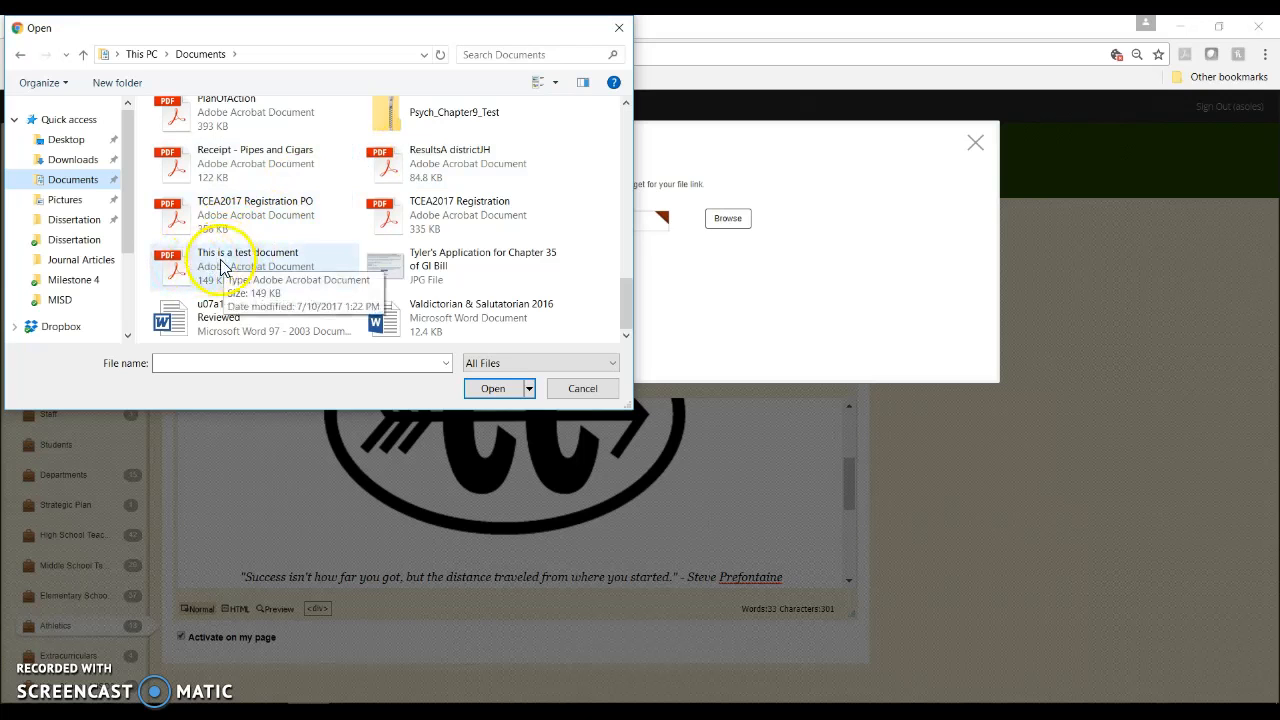
scroll(316, 296, up, 3)
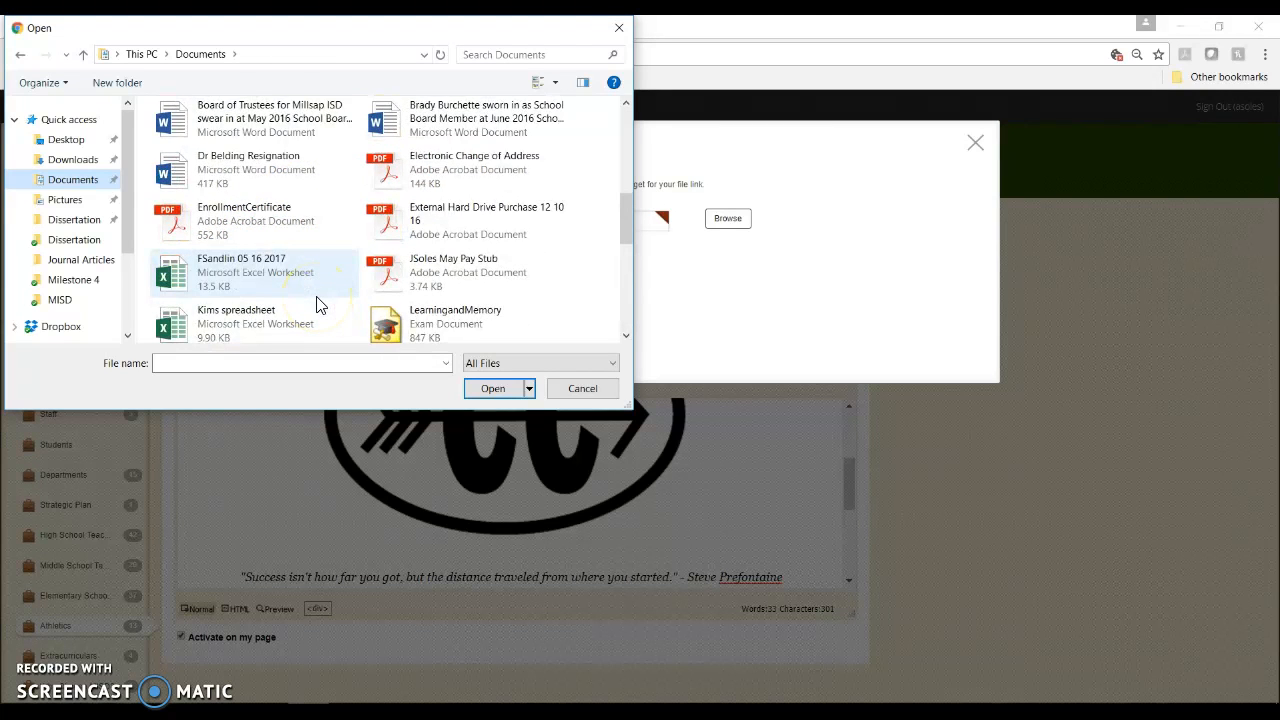
scroll(316, 298, up, 2)
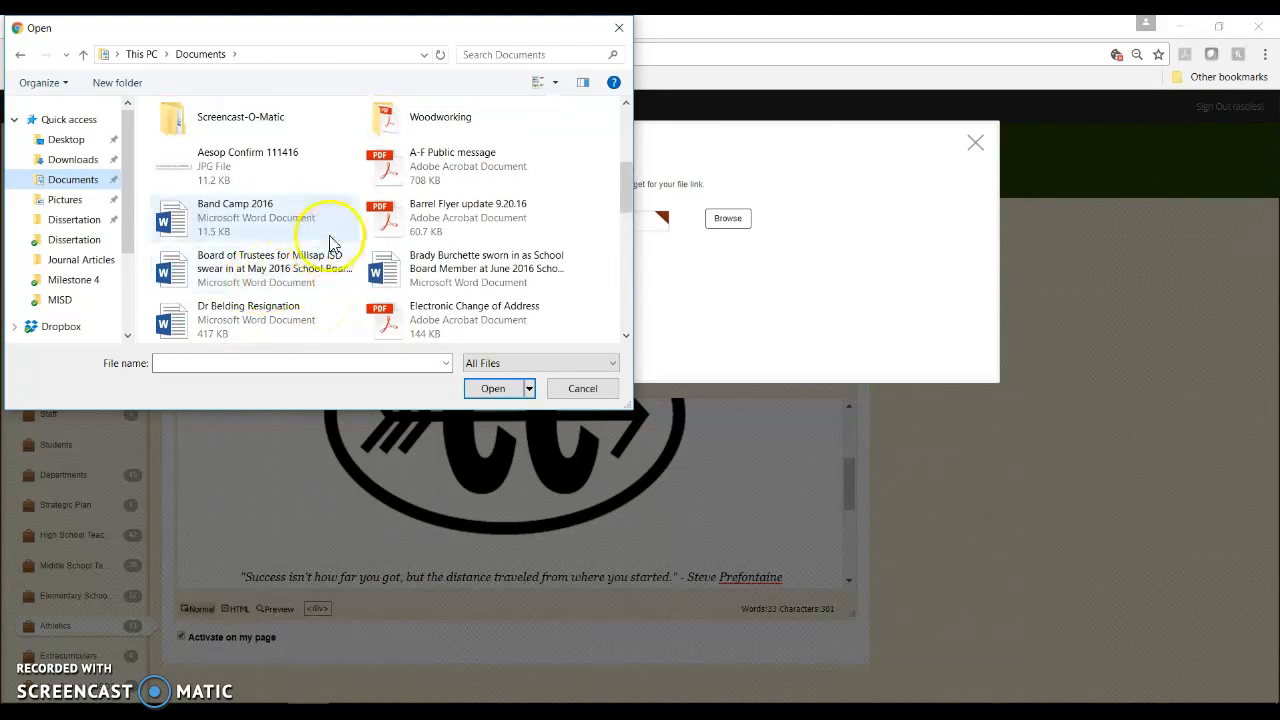
scroll(408, 225, down, 3)
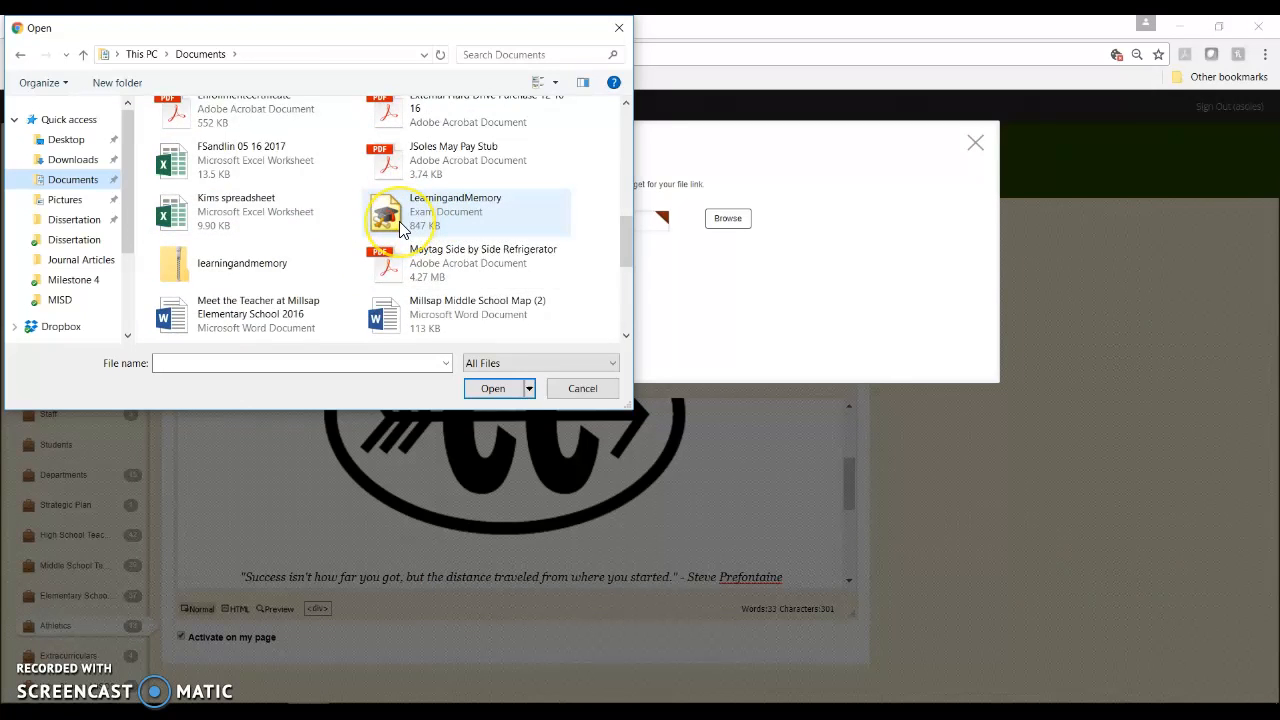
scroll(408, 225, down, 6)
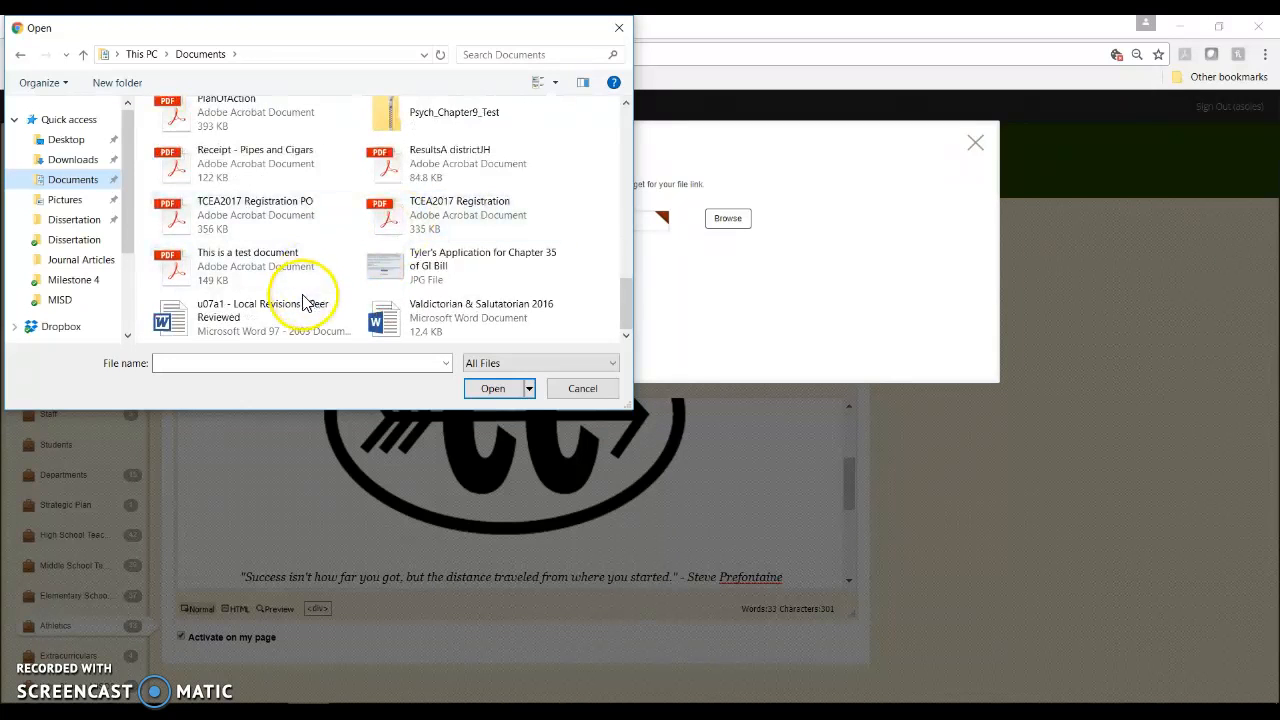
click(252, 268)
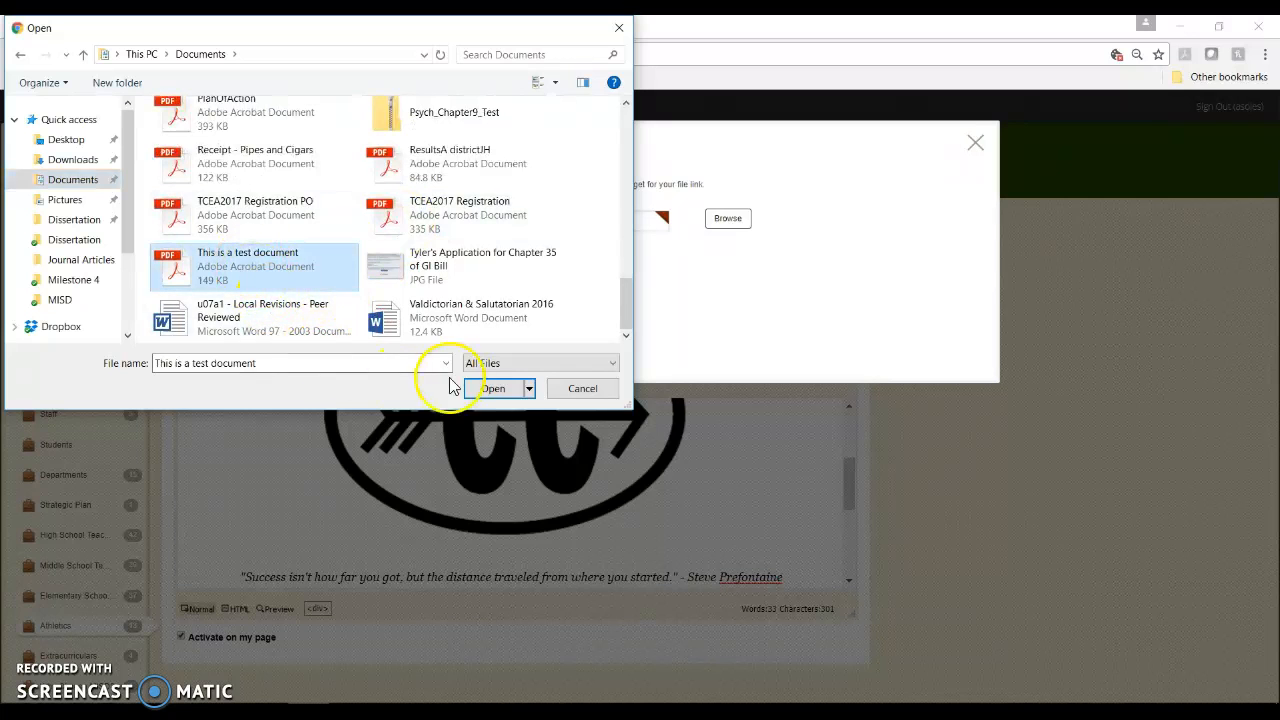
click(490, 388)
click(322, 346)
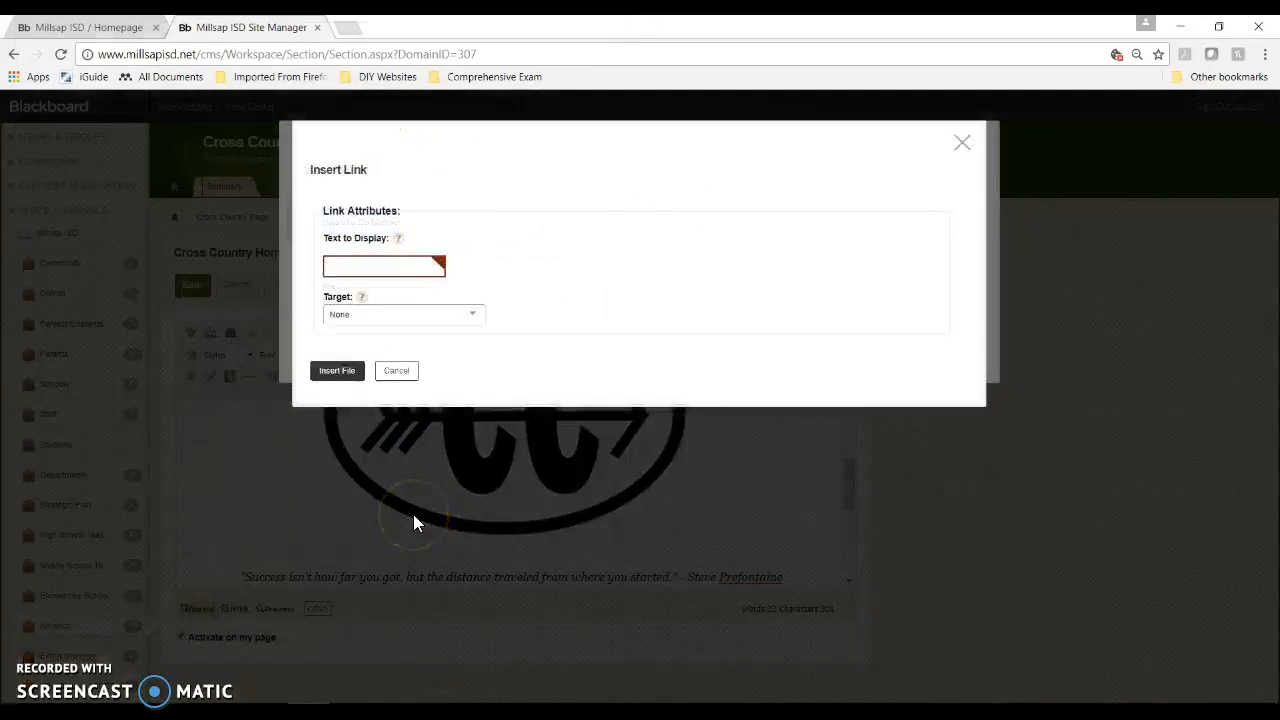
Step: Set the link text to 'Test Document', dismiss the stray bookmark prompt, insert the link, and save
click(377, 268)
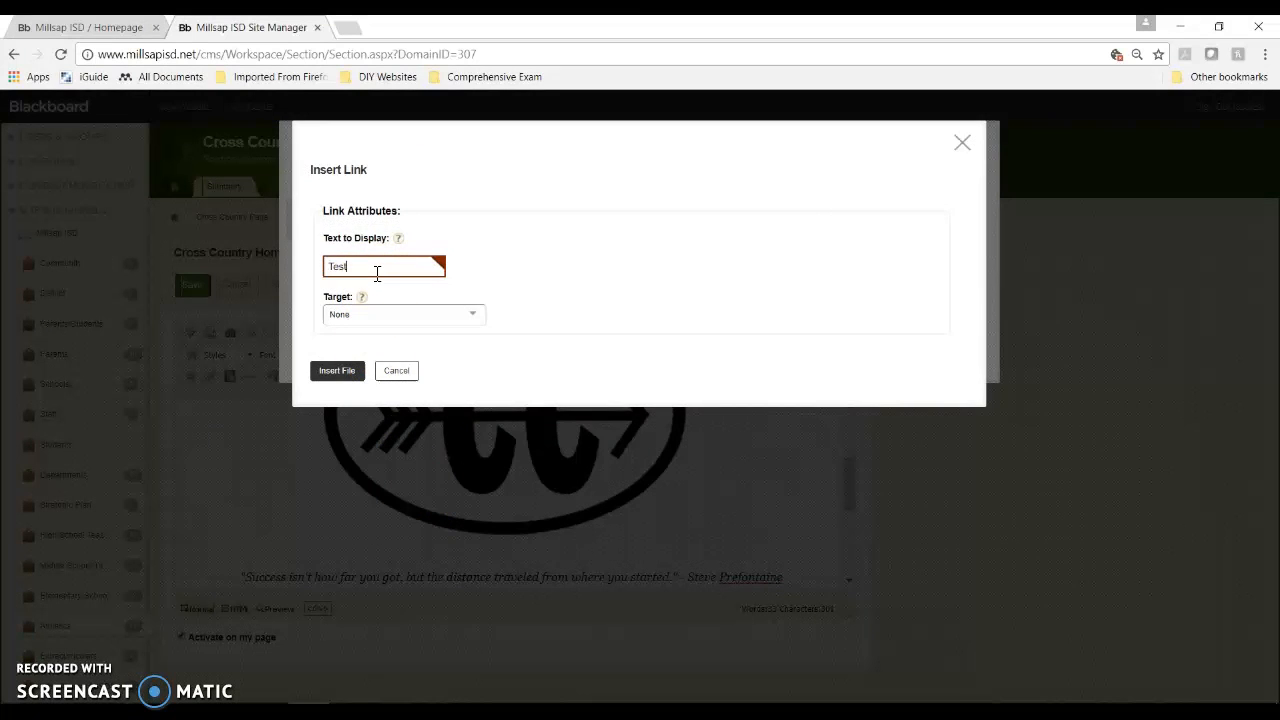
key(ctrl+shift+d)
text(ocum)
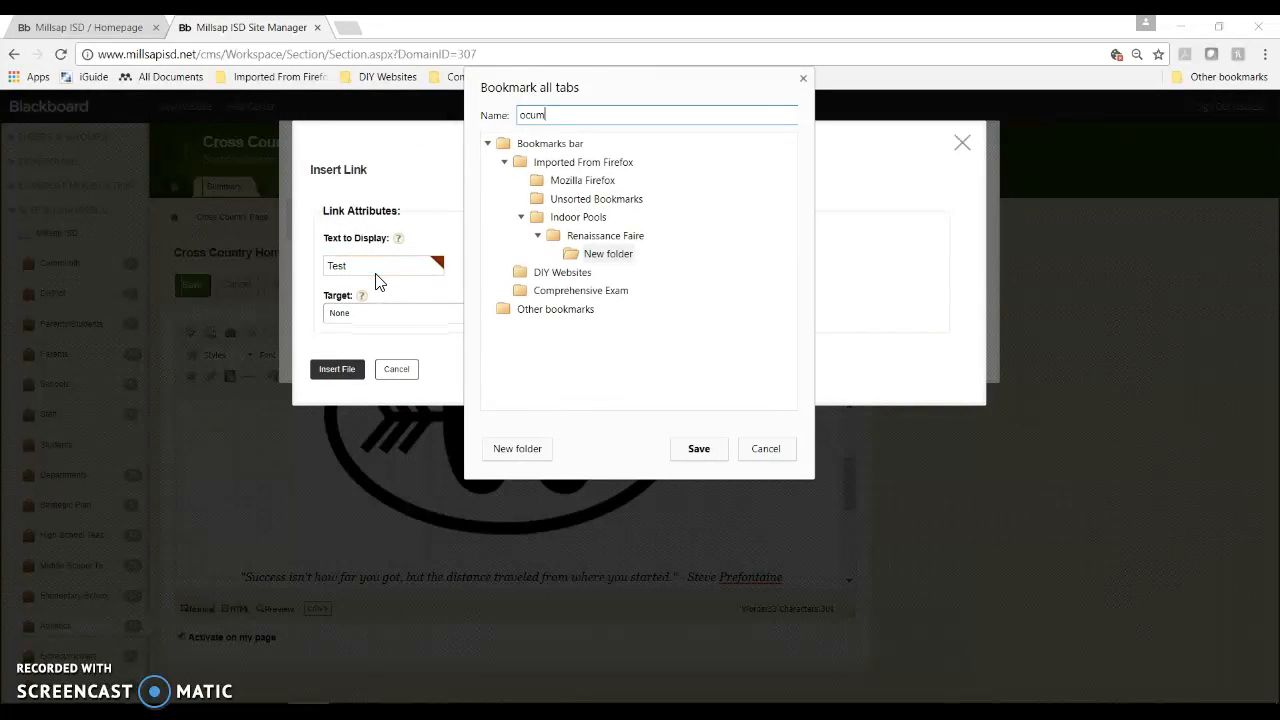
click(762, 448)
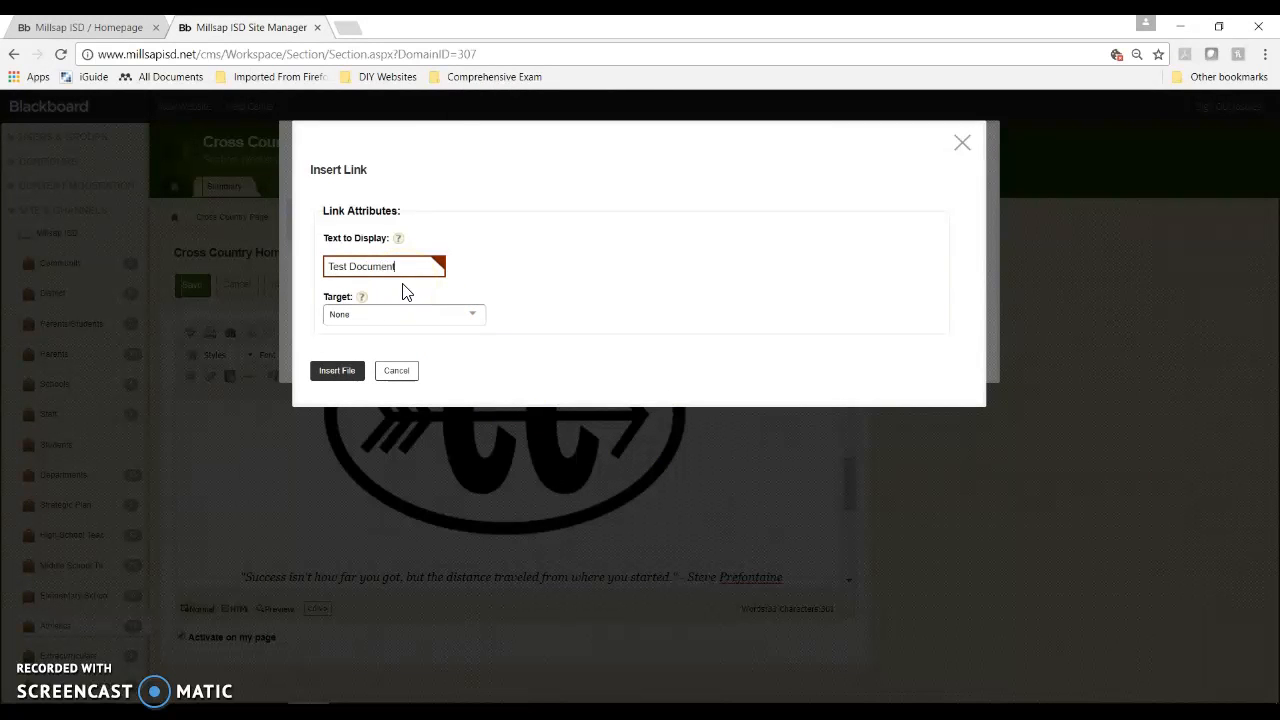
click(337, 372)
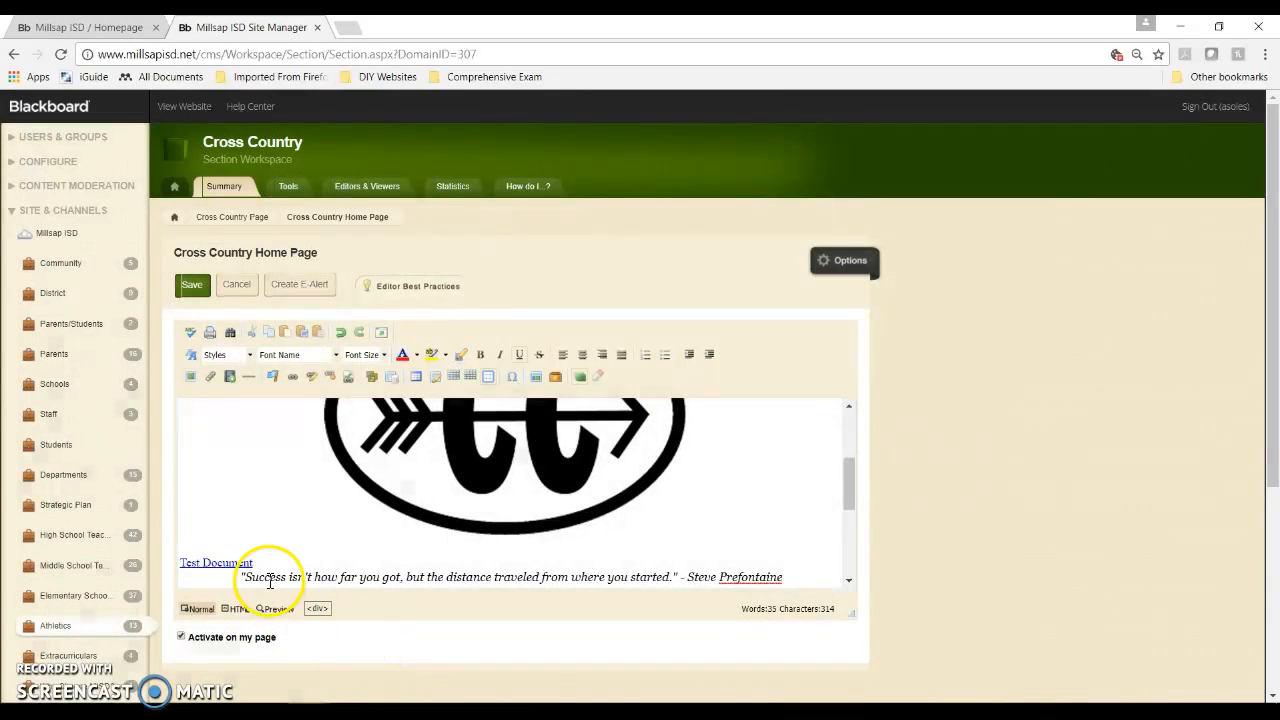
click(200, 296)
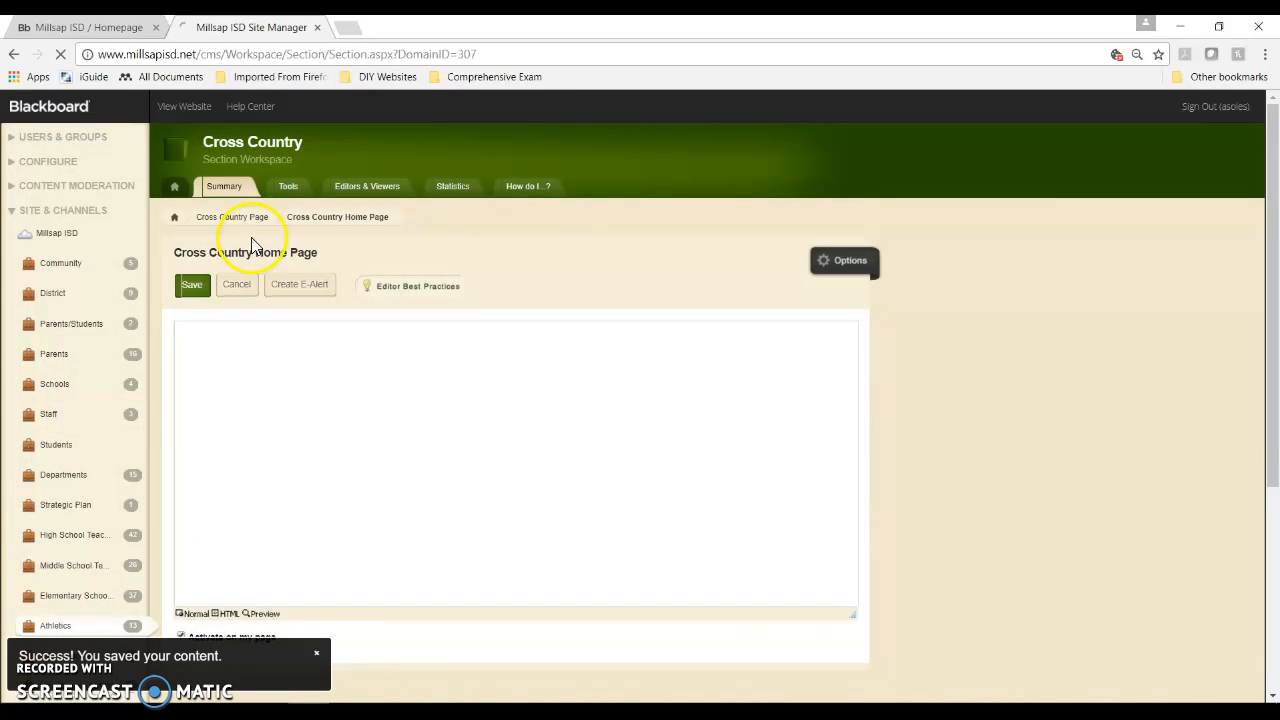
click(185, 107)
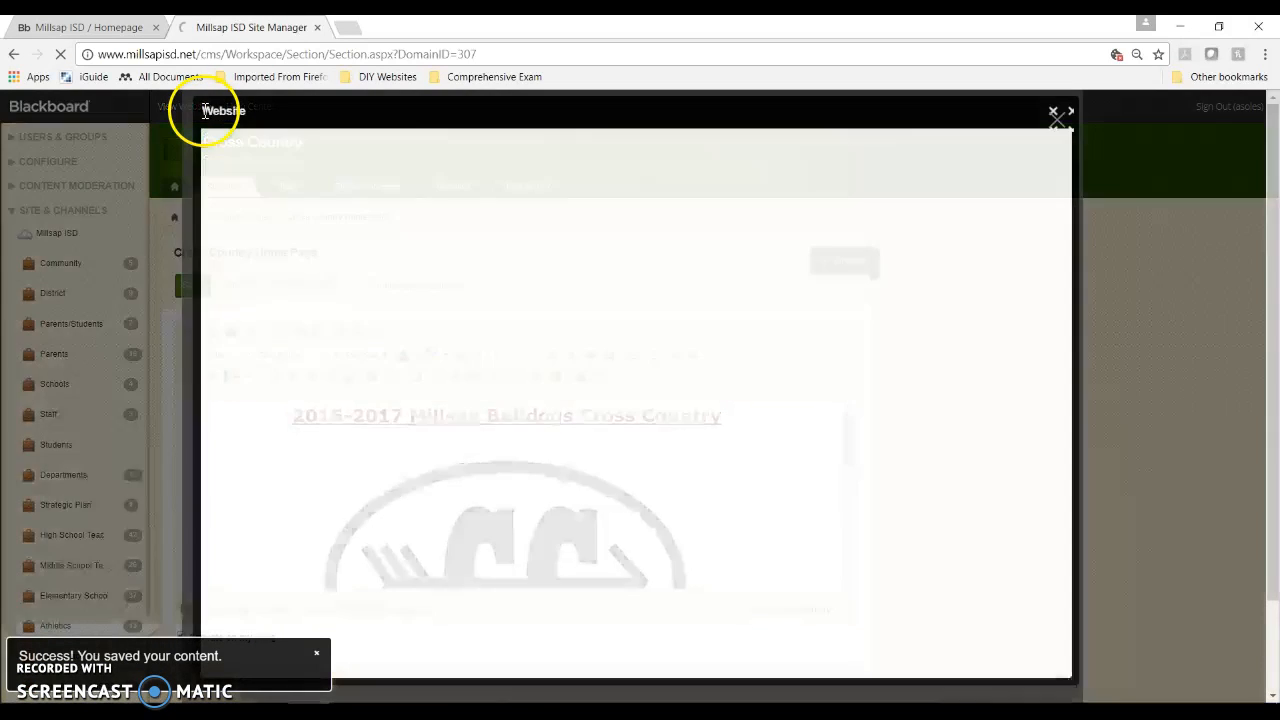
scroll(548, 450, down, 4)
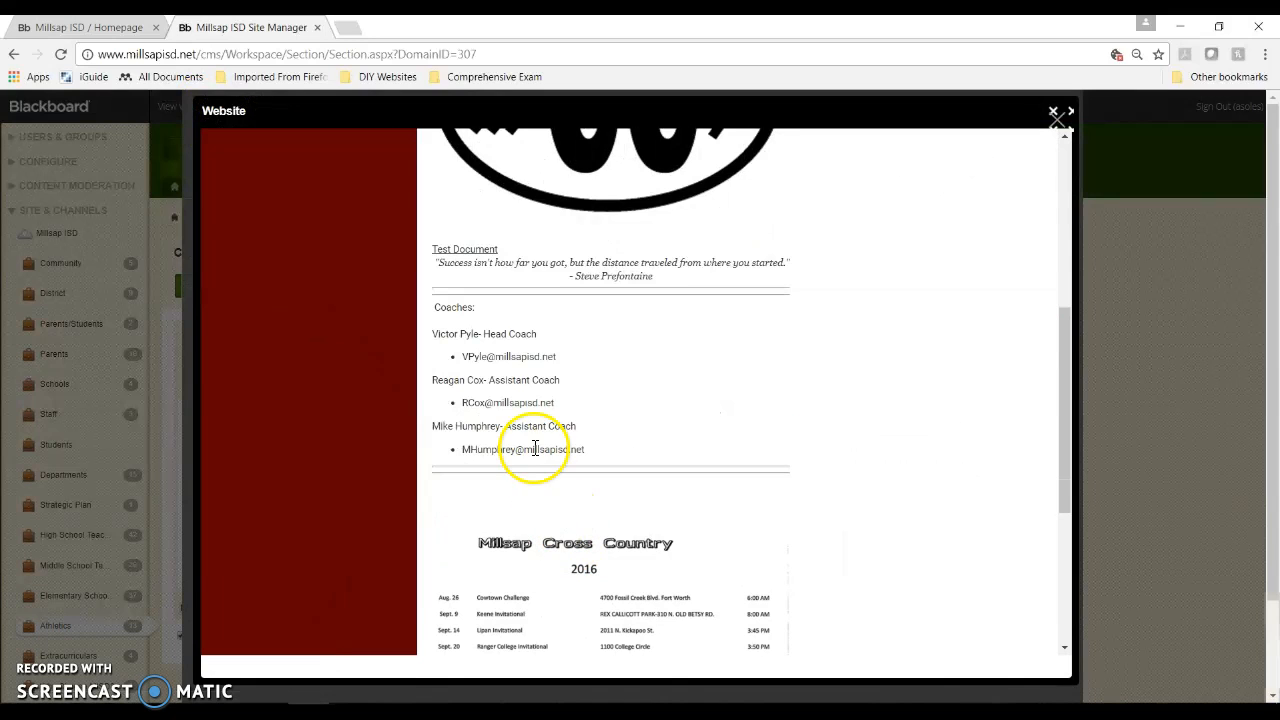
click(474, 250)
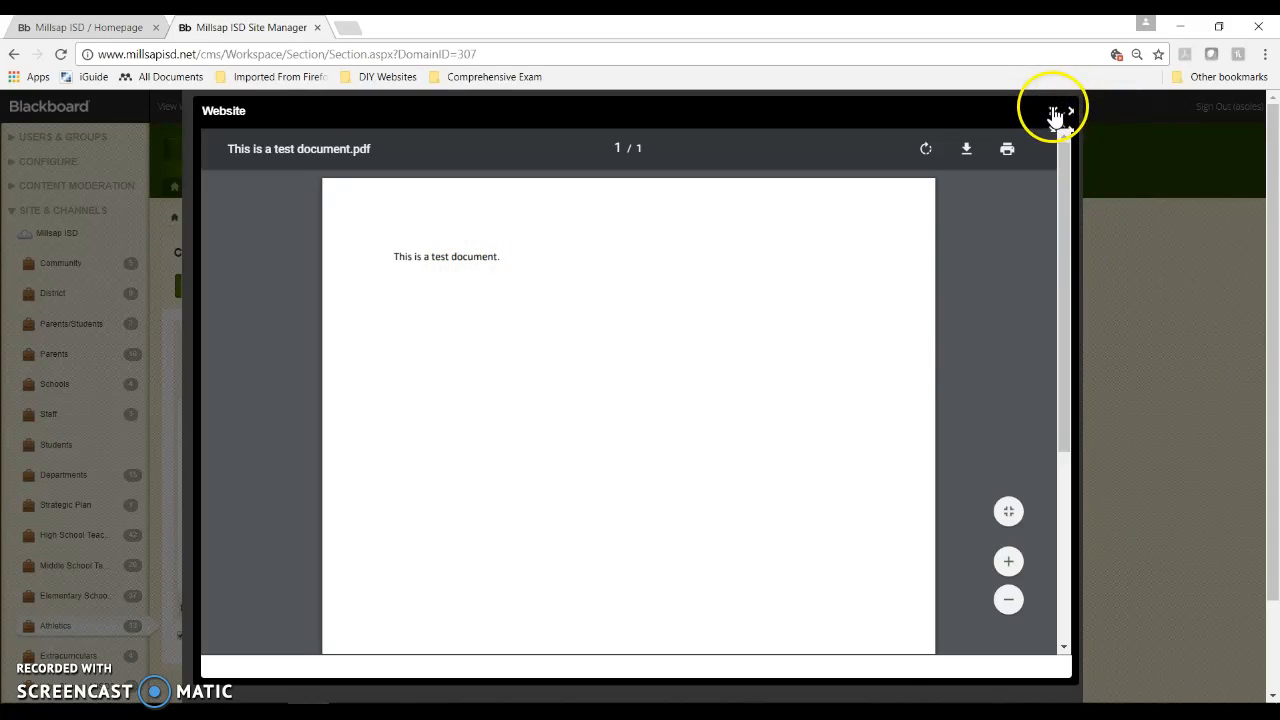
click(1054, 114)
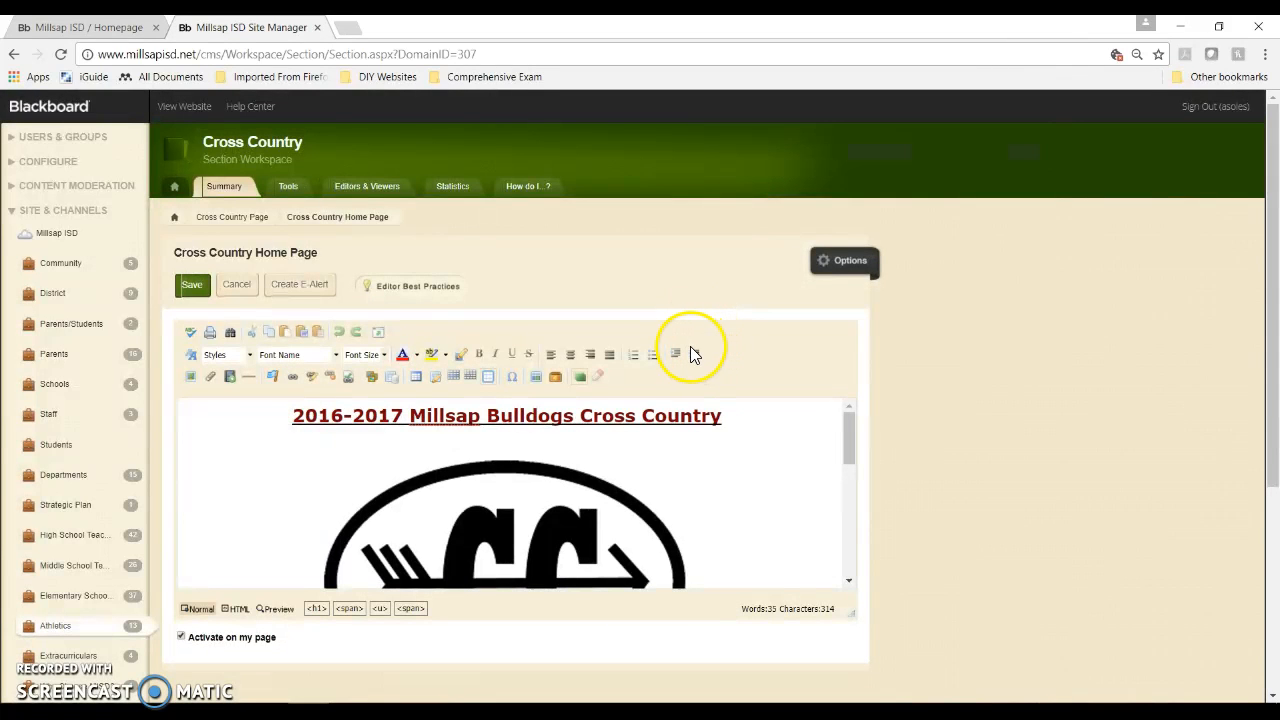
Step: Select and delete the Test Document link above the quote, then save the page
scroll(523, 457, down, 3)
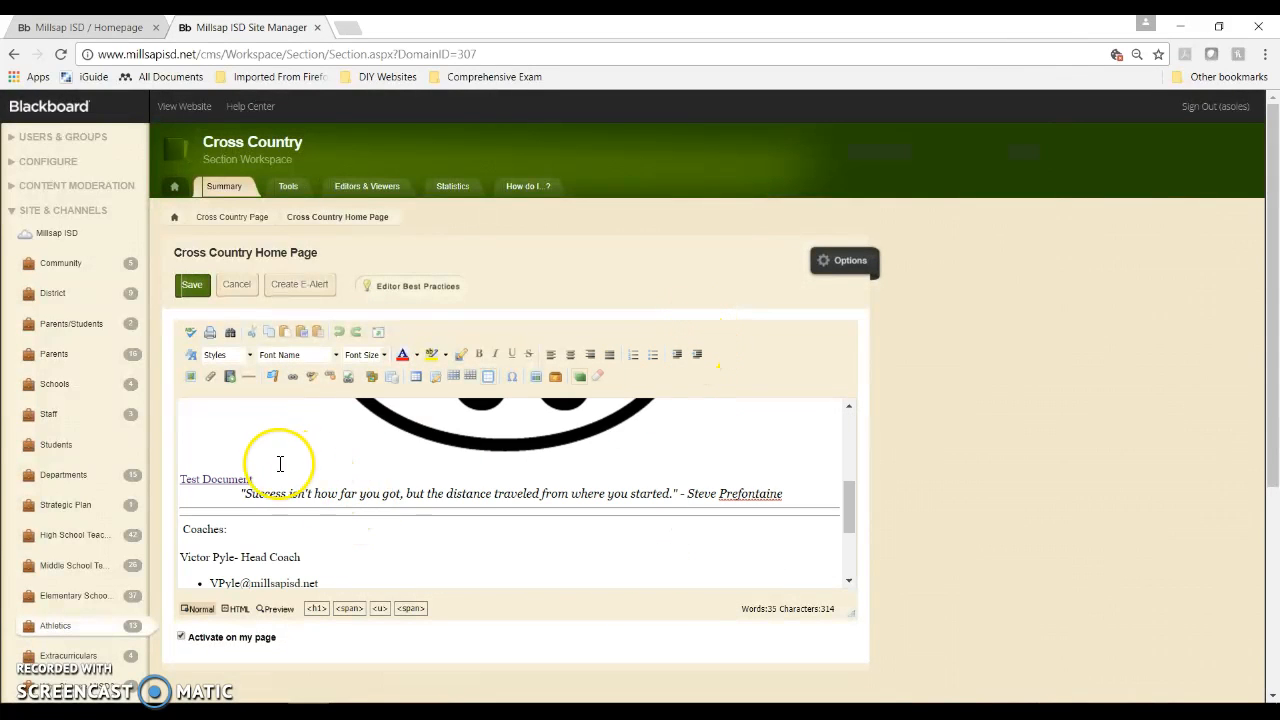
drag(254, 479, 193, 489)
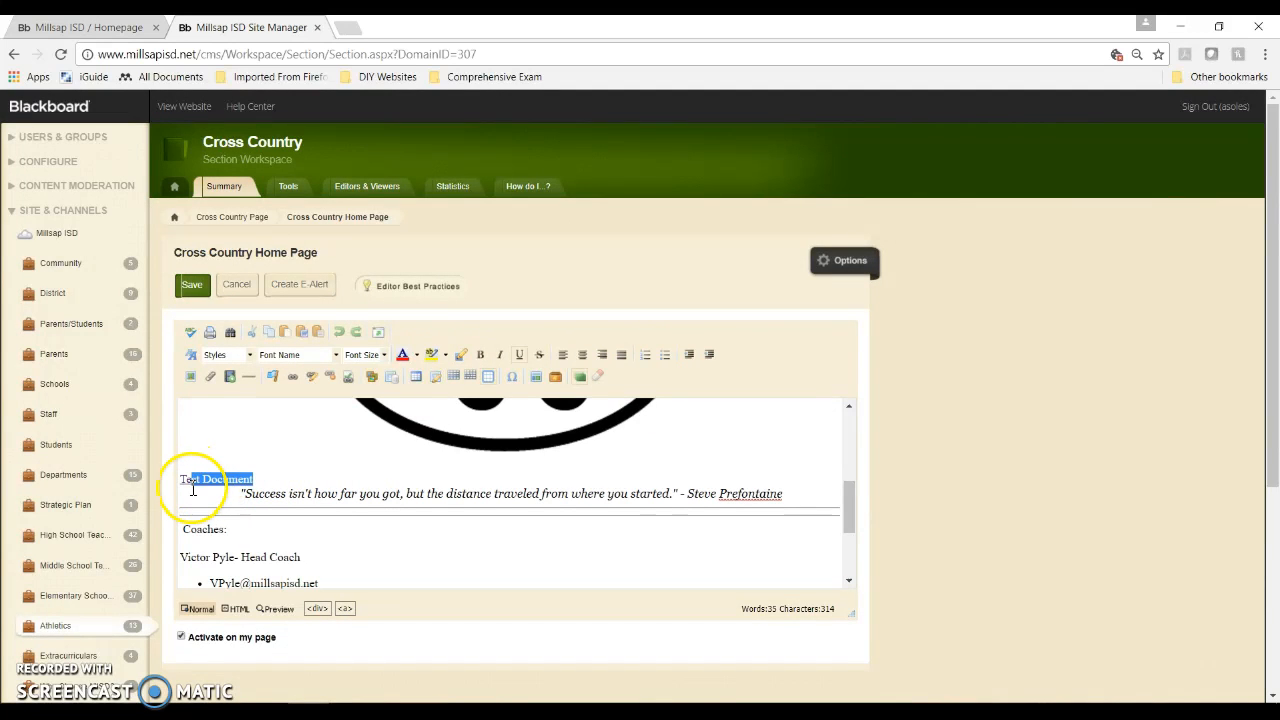
key(Delete)
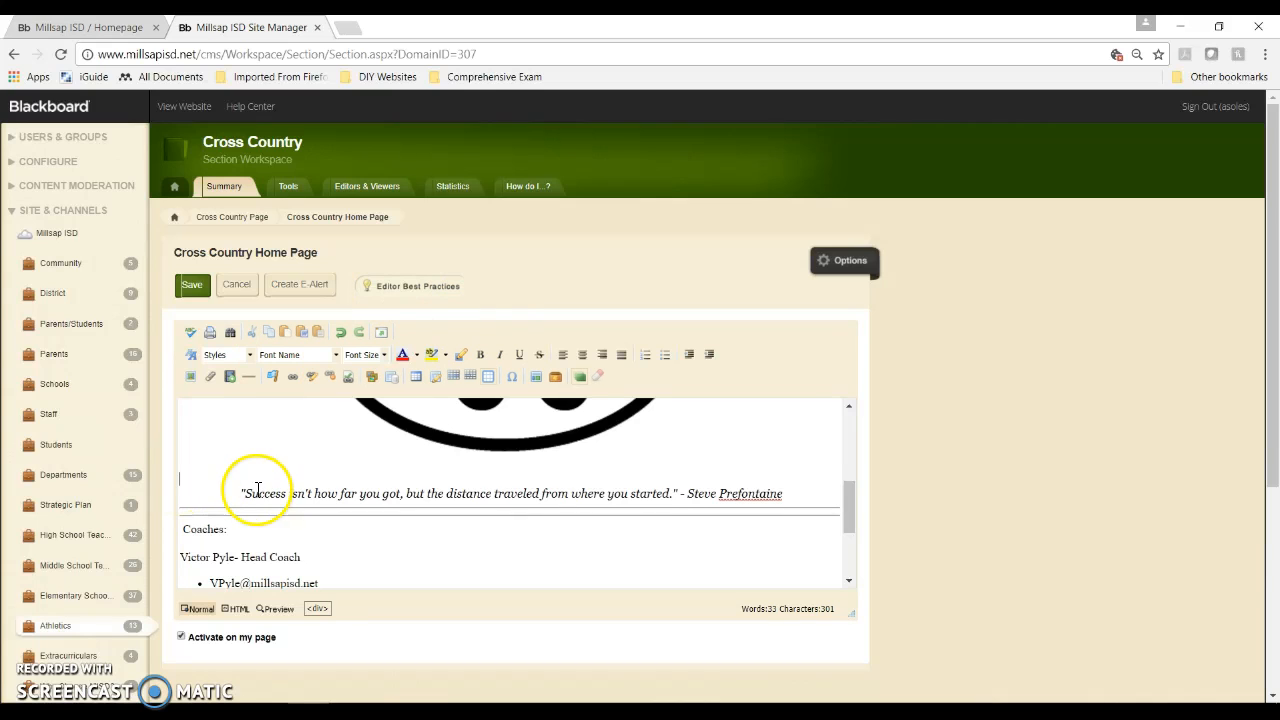
click(190, 285)
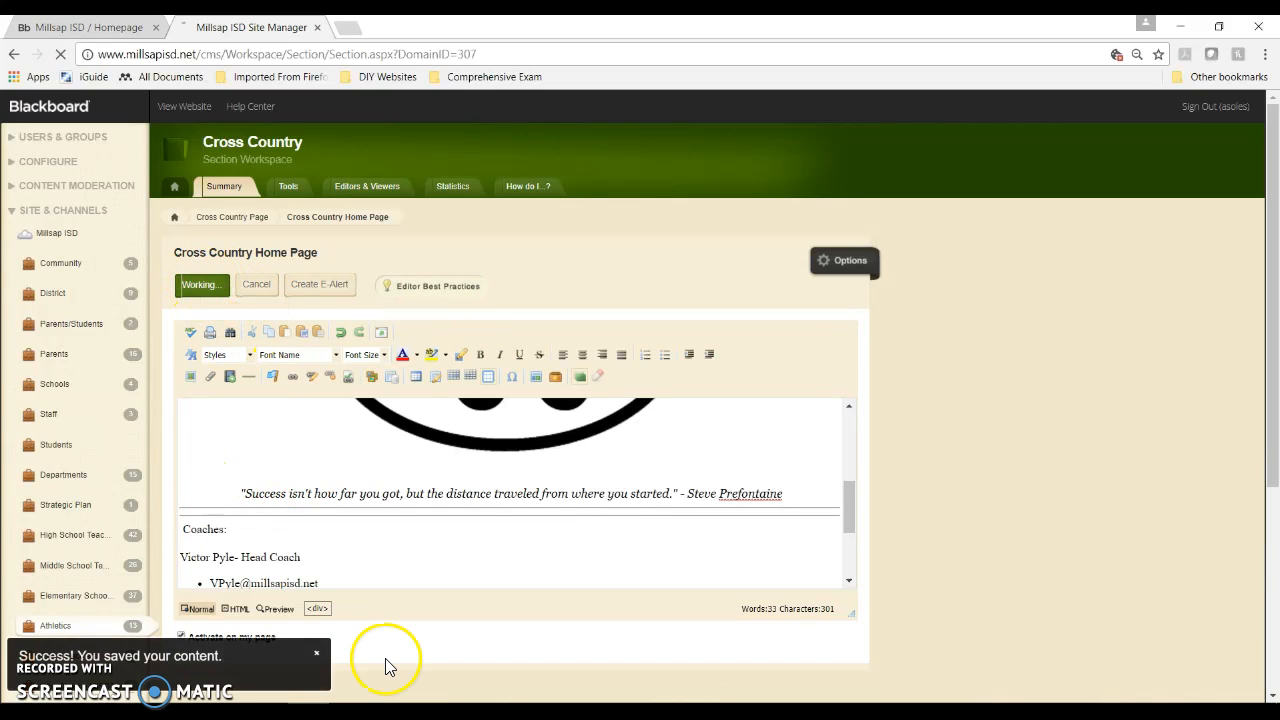
scroll(328, 478, down, 4)
scroll(328, 478, up, 4)
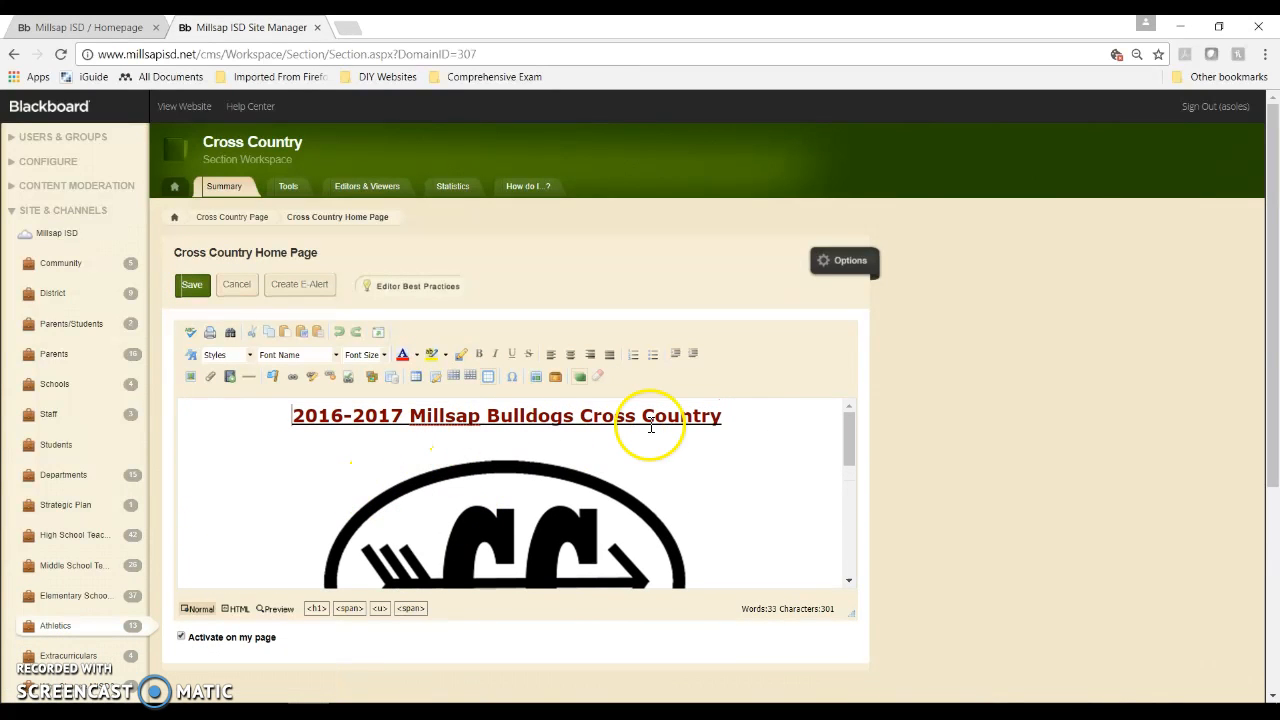
Step: Delete the third coach's name and e-mail bullet from the Coaches list, then save
scroll(594, 486, down, 5)
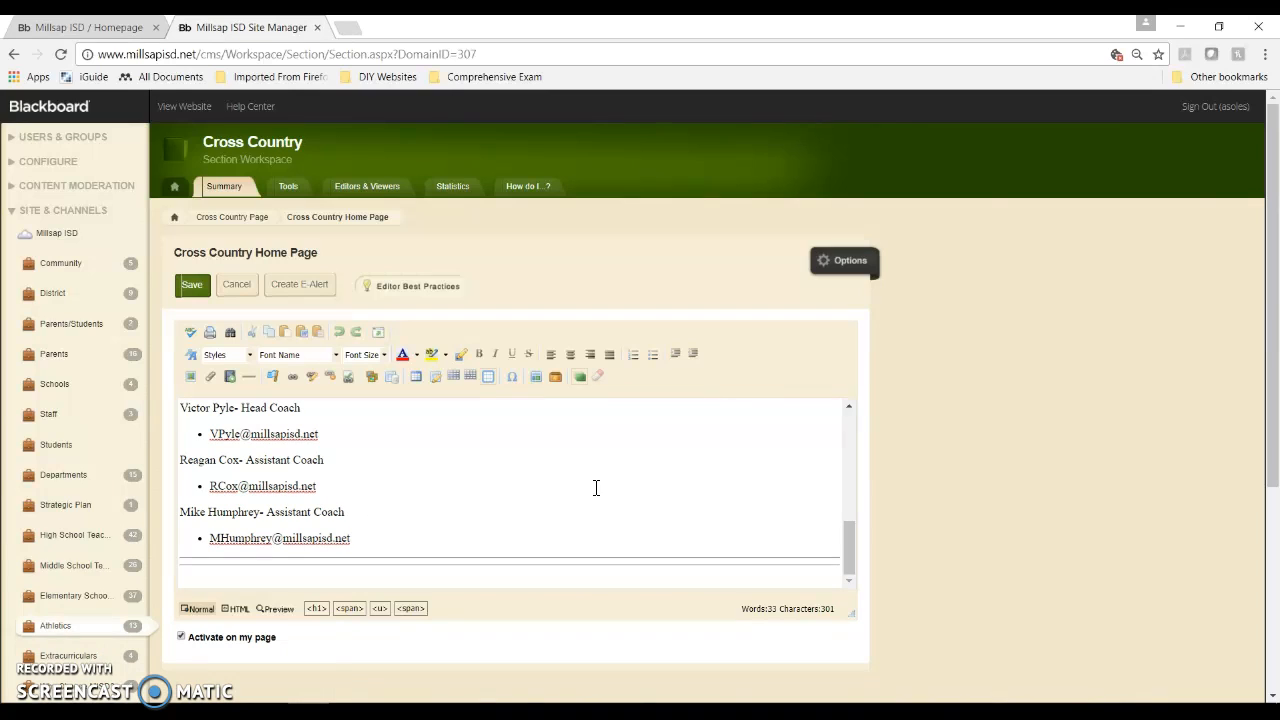
drag(362, 540, 186, 516)
key(Delete)
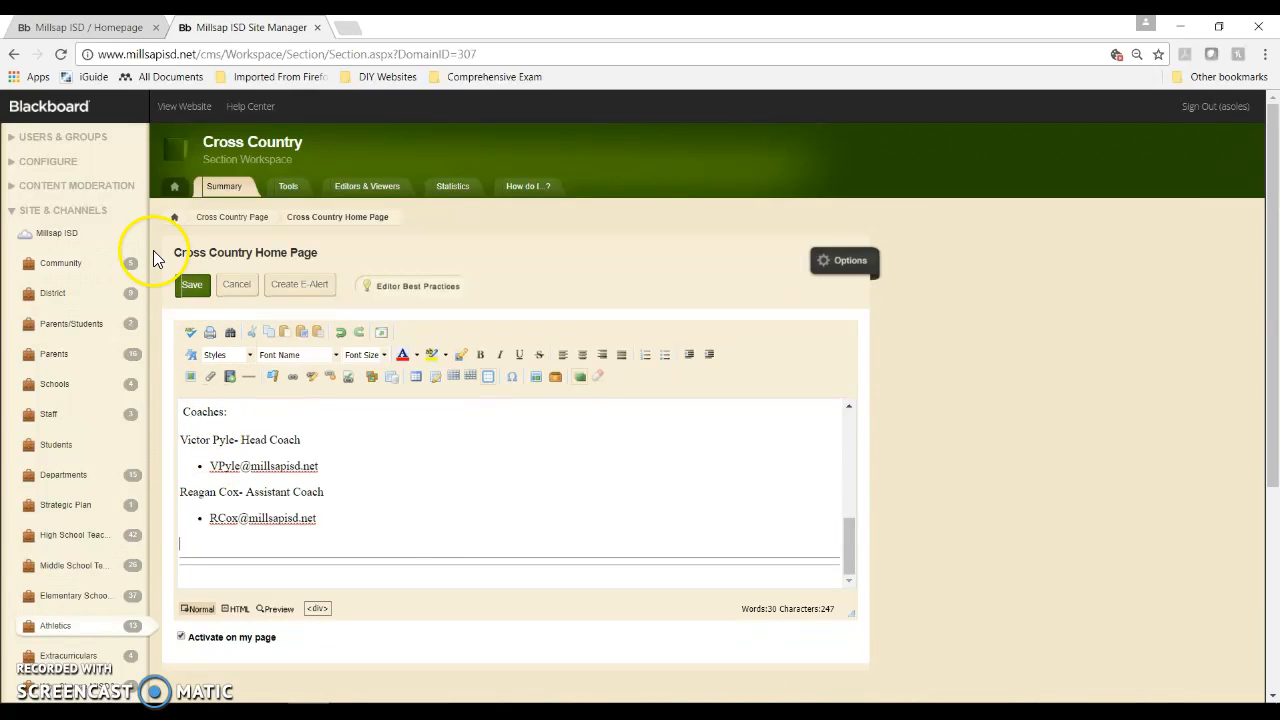
click(187, 292)
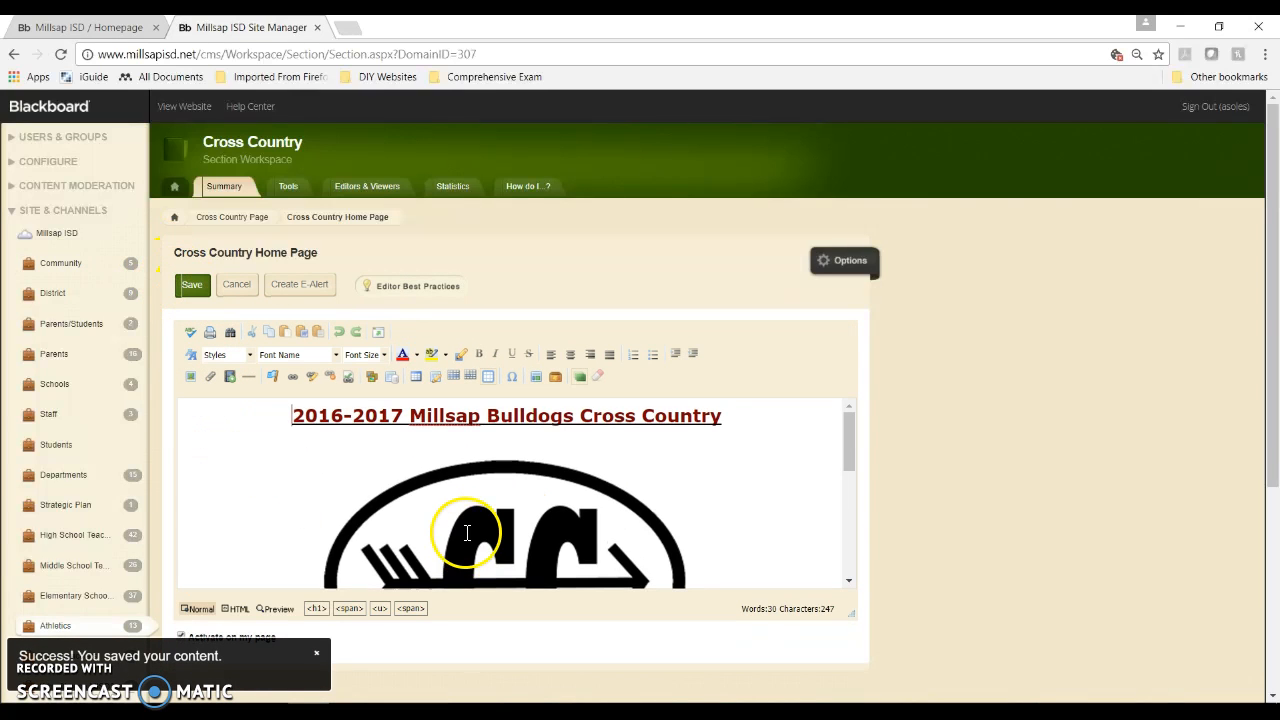
scroll(434, 484, down, 6)
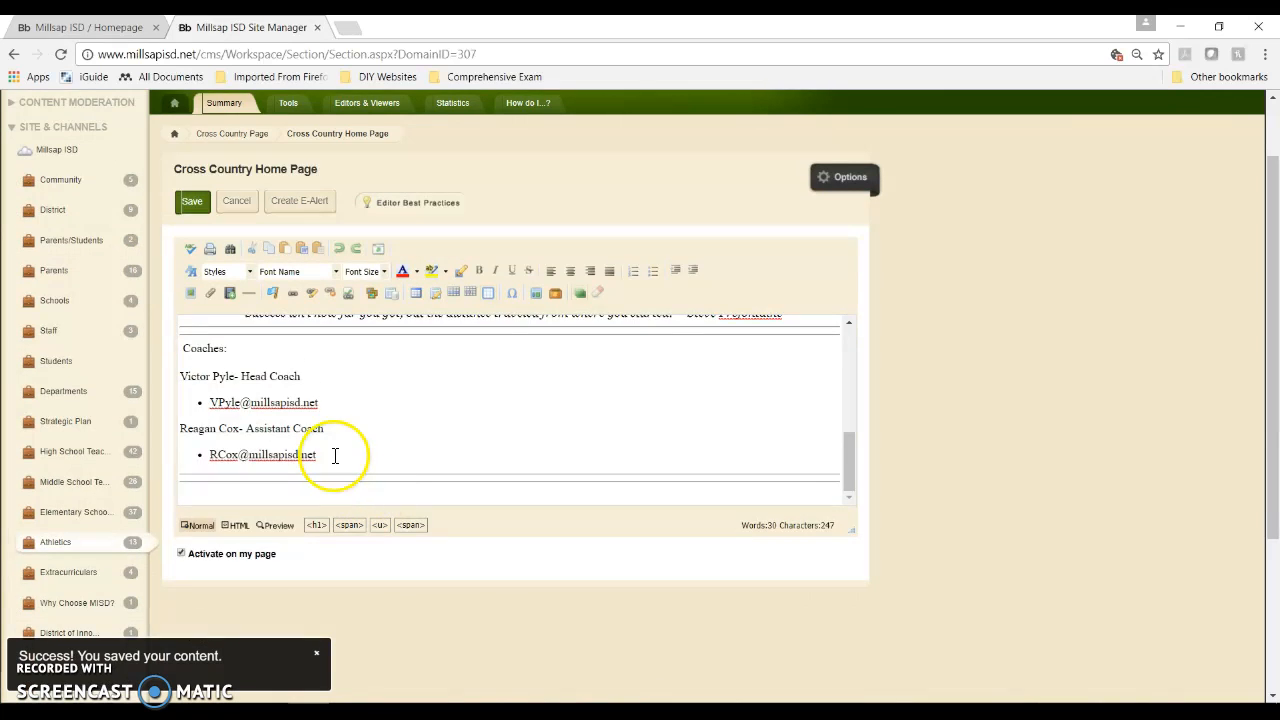
scroll(330, 457, up, 6)
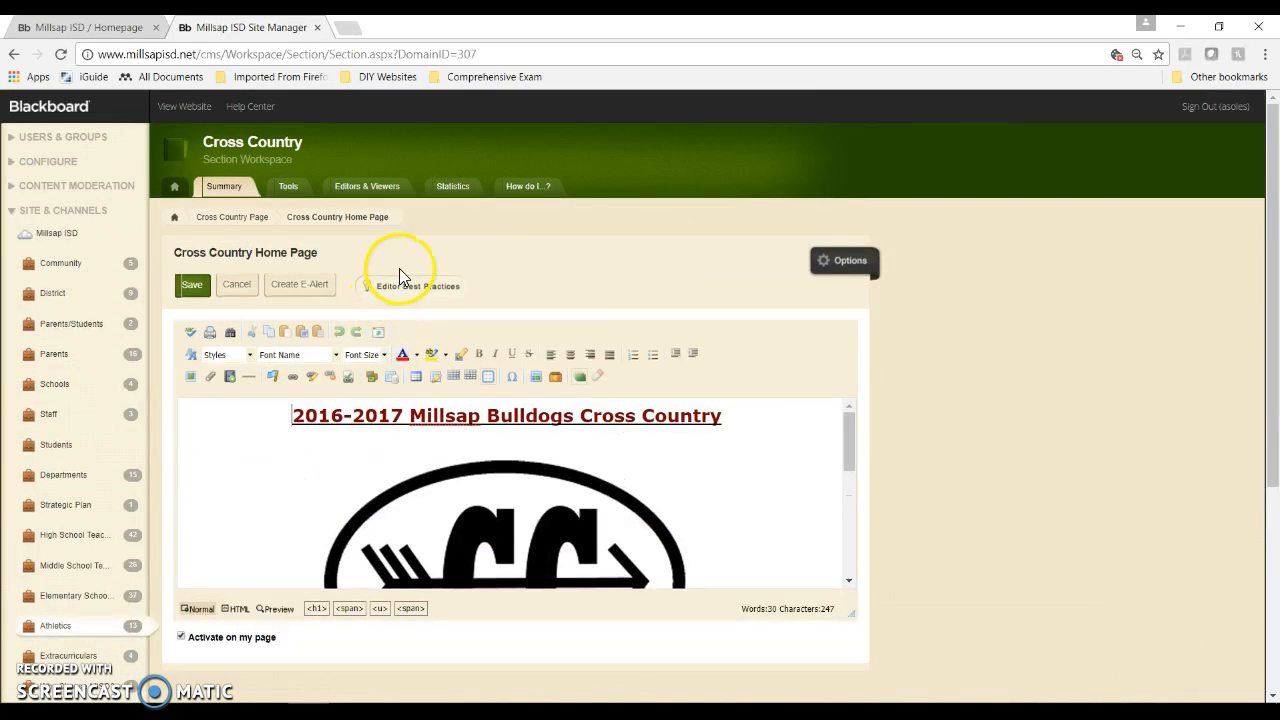